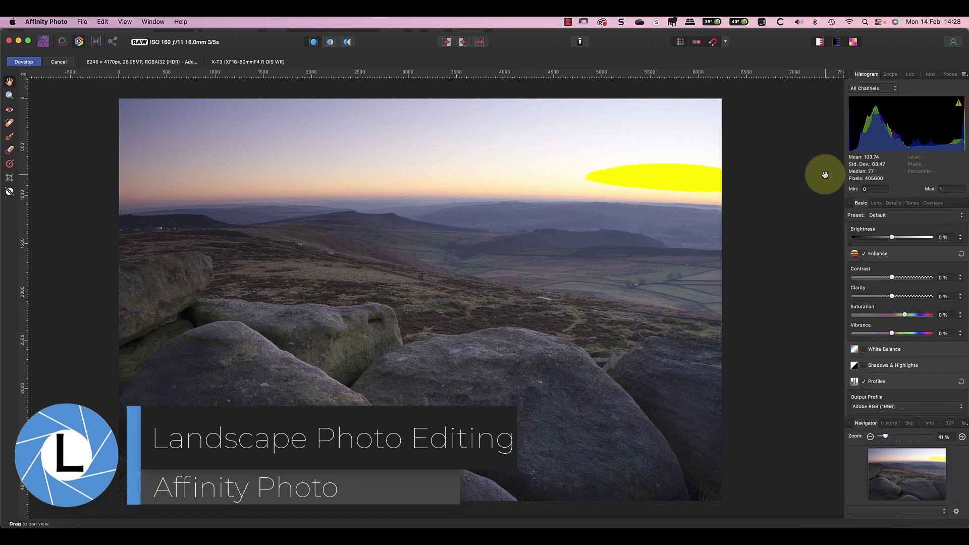
Pick a Fujifilm lens profile during the intro preview of the landscape edit.
click(836, 231)
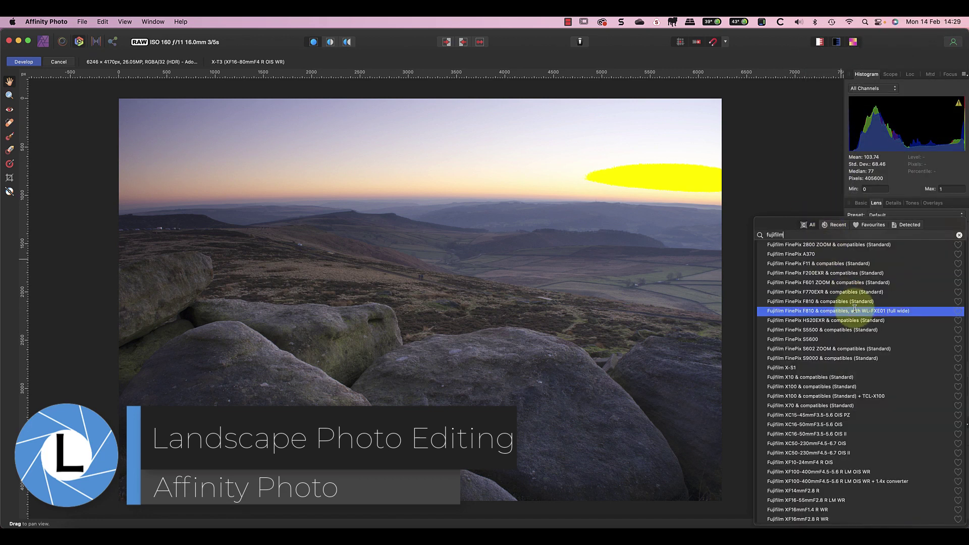
scroll(854, 333, down, 3)
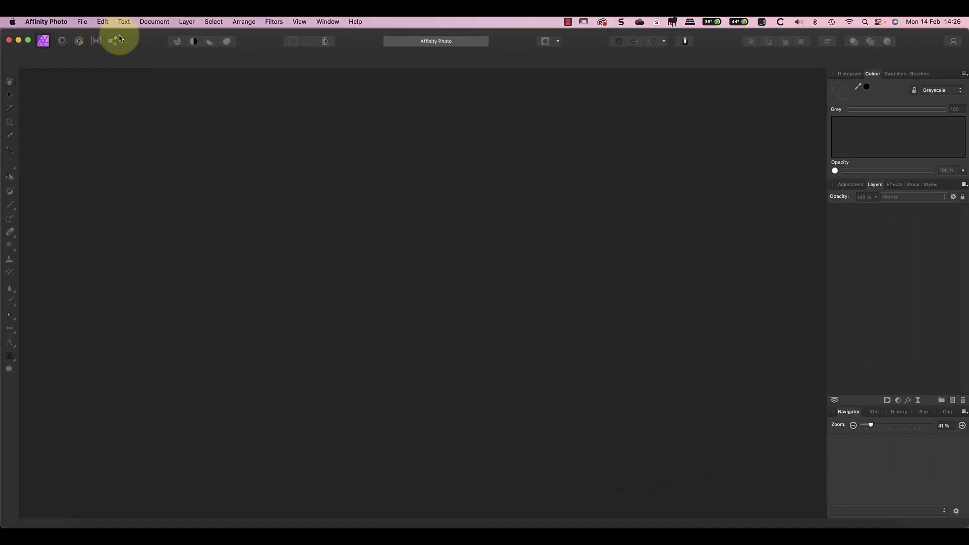
Open the most recent RAF file from File > Open Recent into the Develop persona.
click(80, 23)
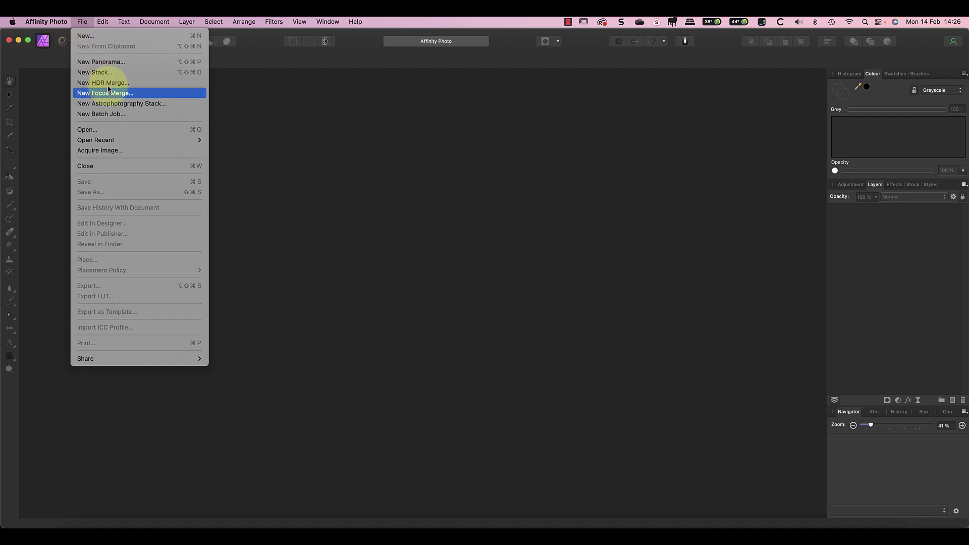
mouse_move(156, 140)
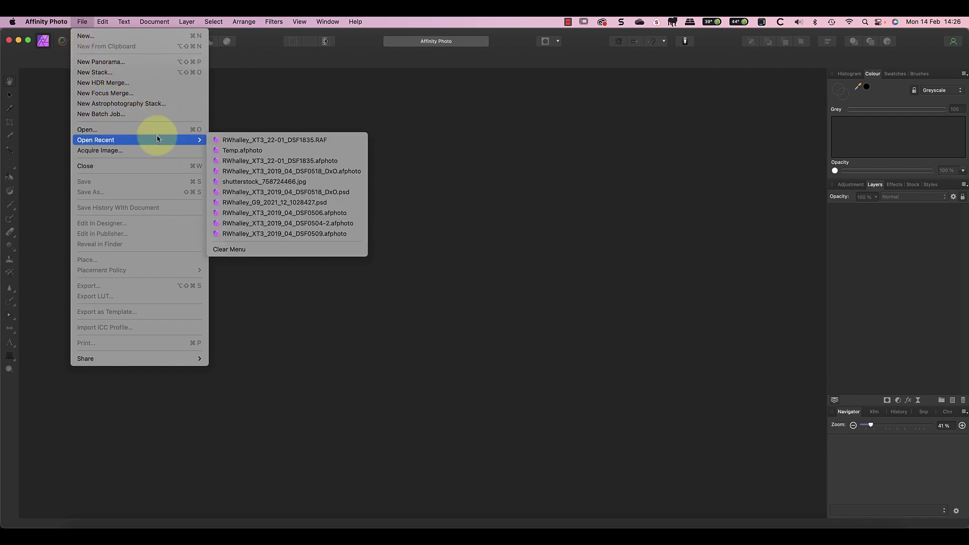
click(241, 140)
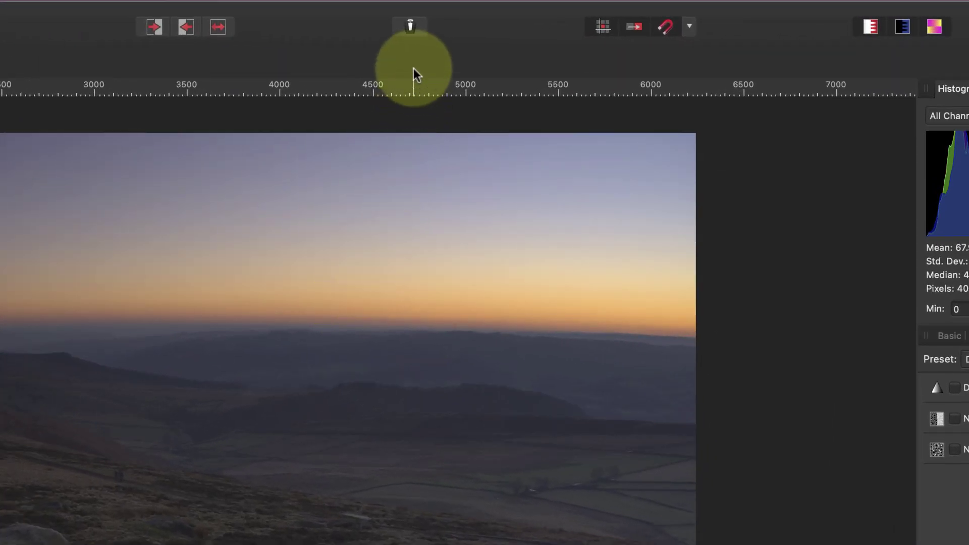
Set the Develop Assistant's Tone curve option to Apply tone curve.
click(411, 28)
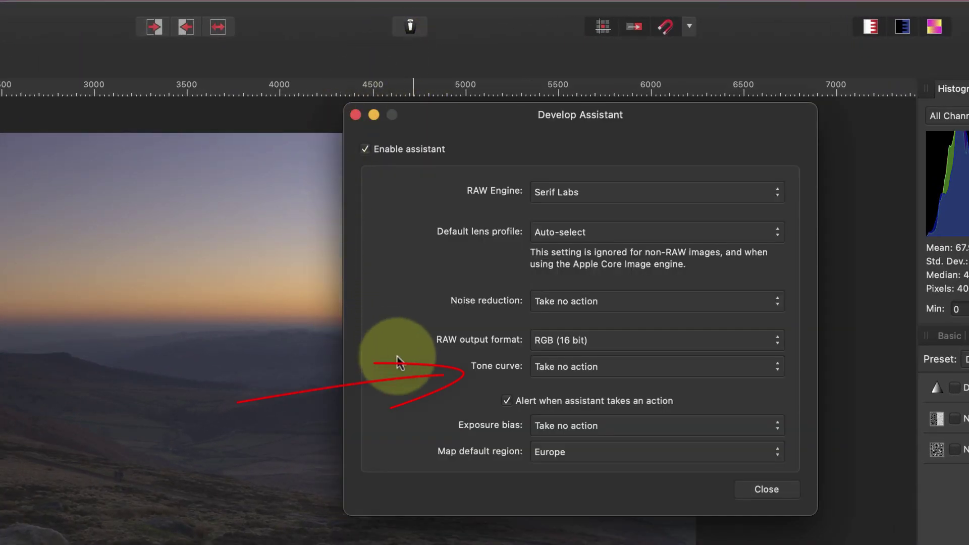
click(553, 366)
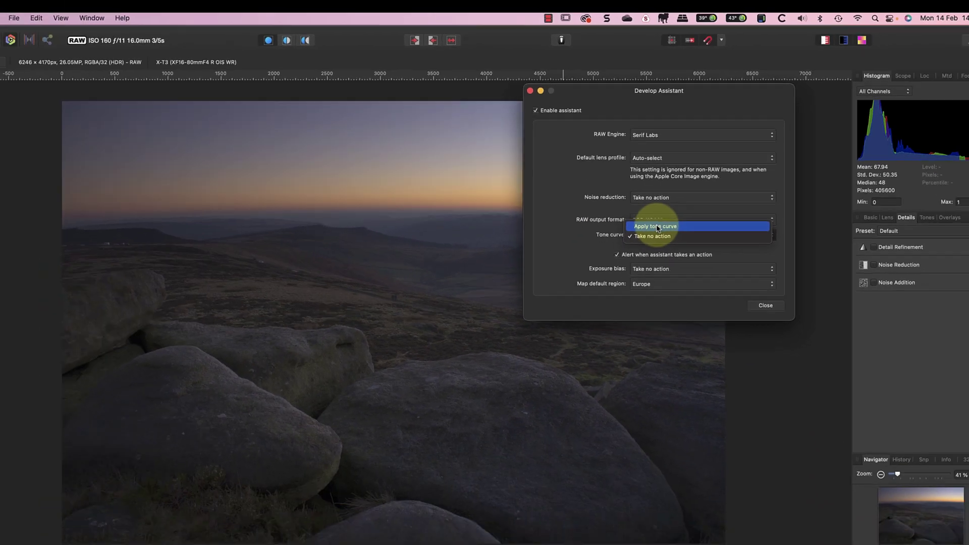
click(658, 227)
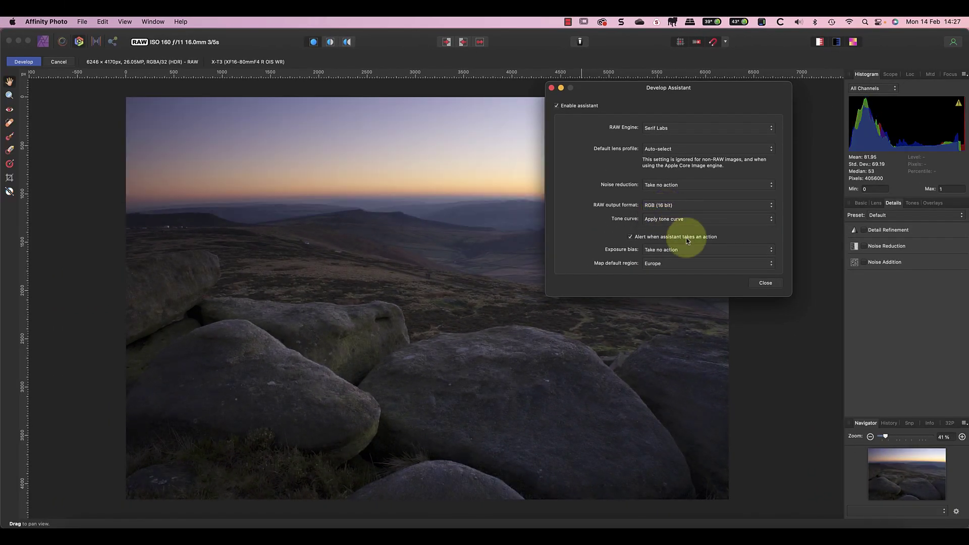
click(765, 283)
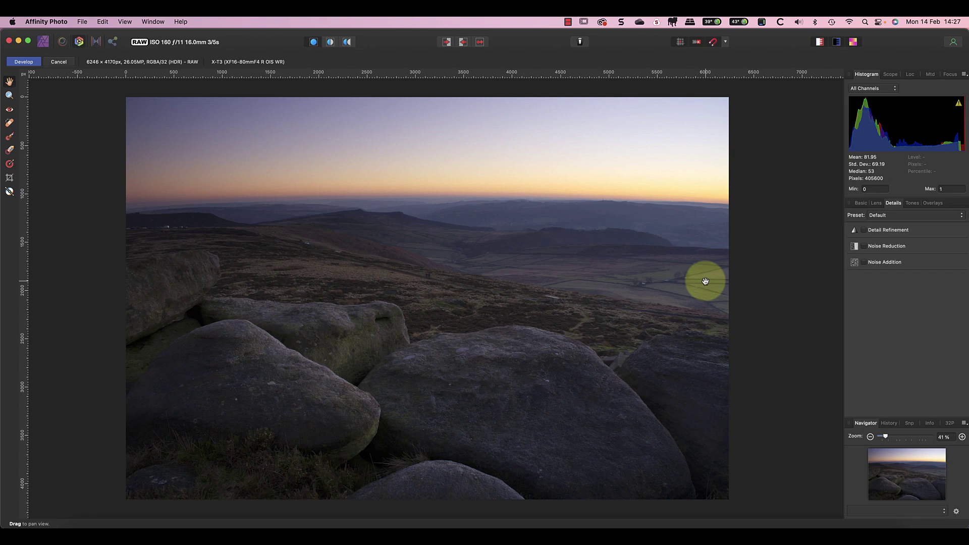
Raise Exposure on the Basic tab to about 0.537.
click(861, 202)
scroll(793, 268, right, 2)
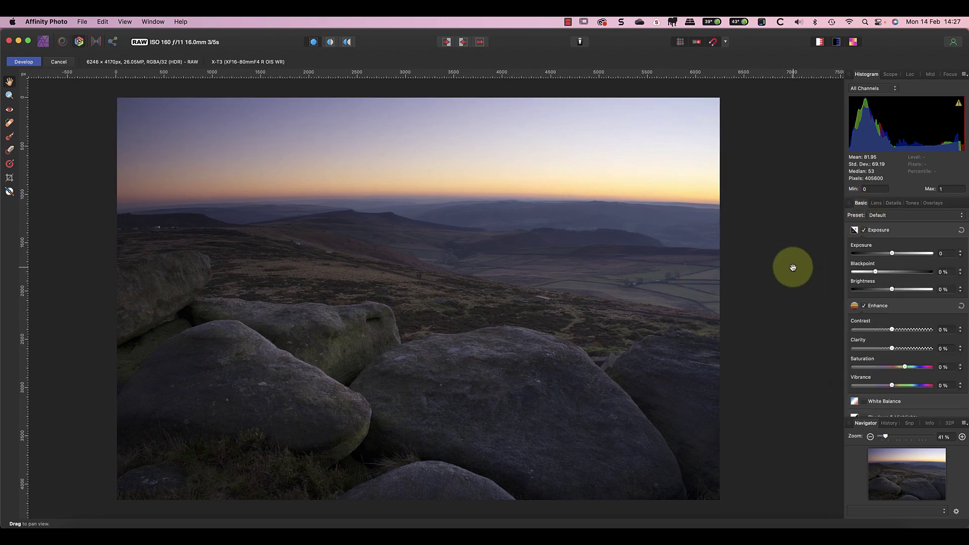
scroll(793, 268, left, 1)
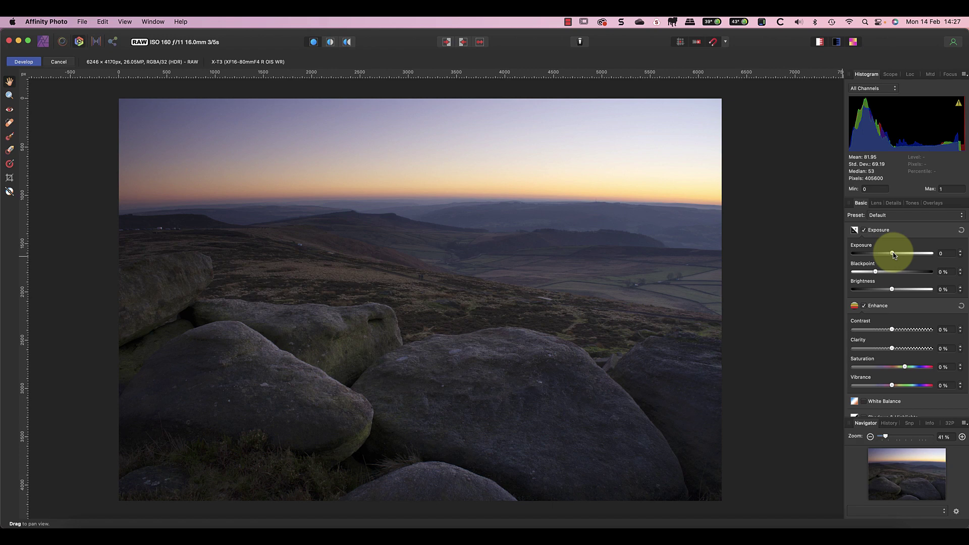
drag(893, 254, 871, 273)
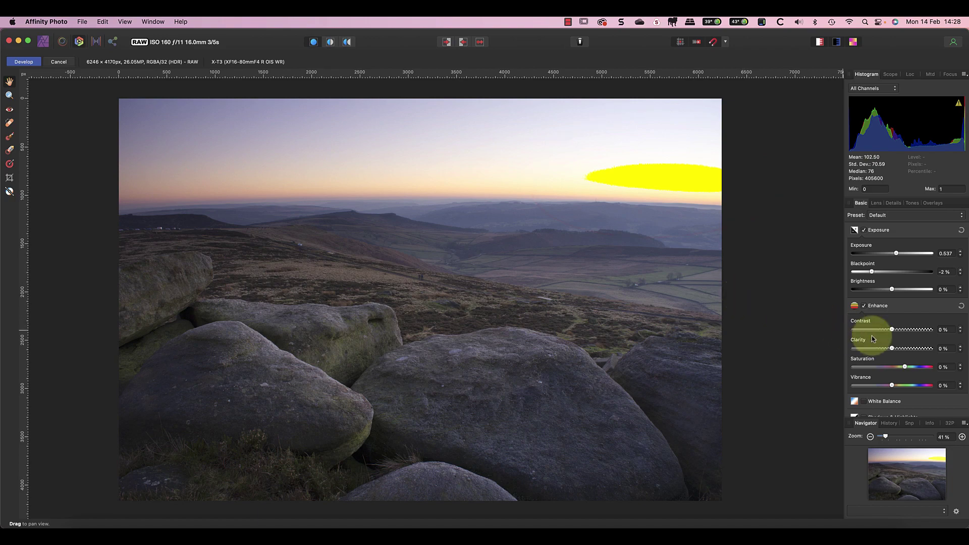
Enable Profiles and set the output profile to Adobe RGB (1998).
scroll(923, 335, down, 3)
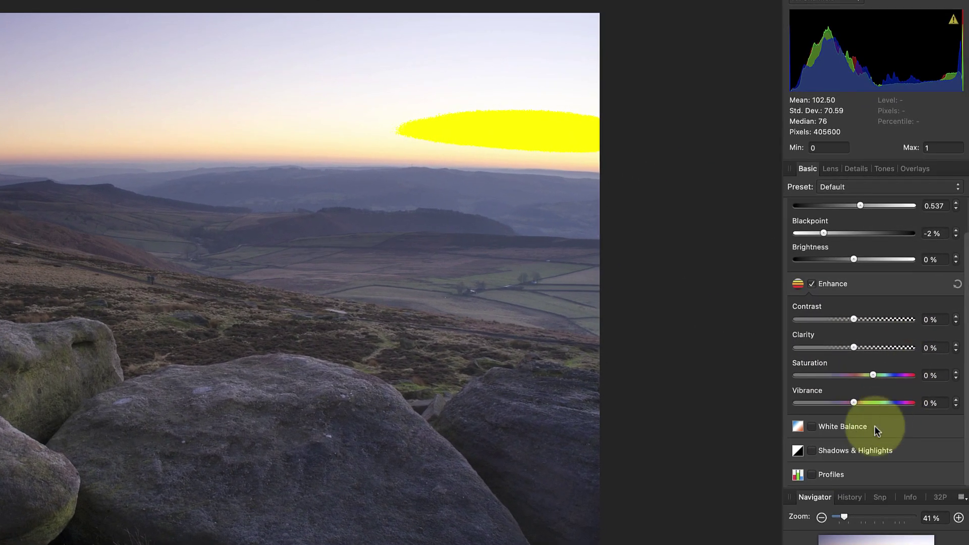
click(835, 476)
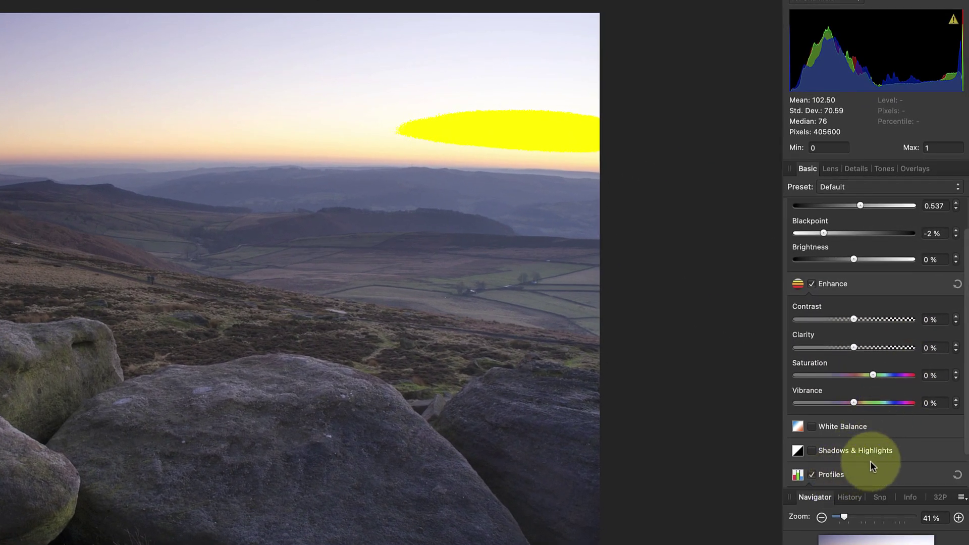
scroll(870, 461, down, 2)
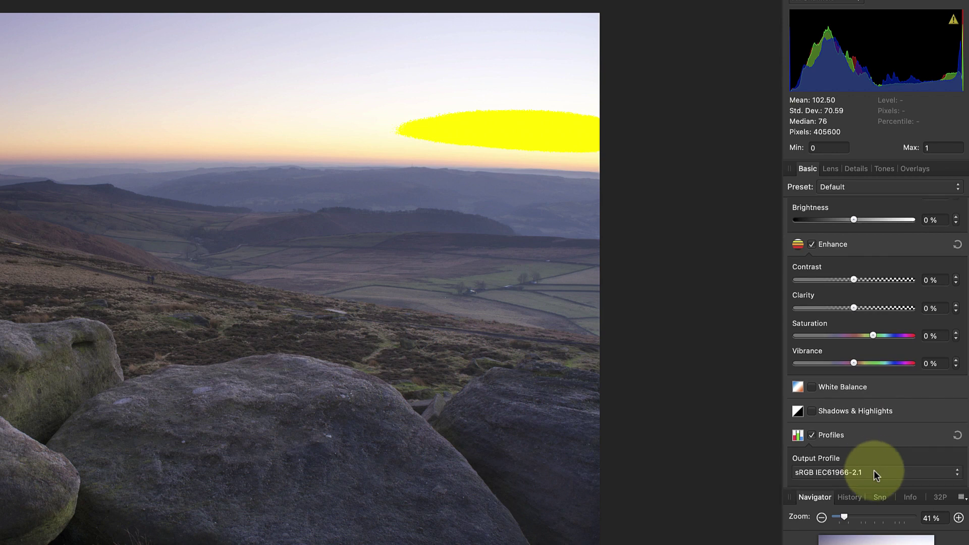
click(874, 474)
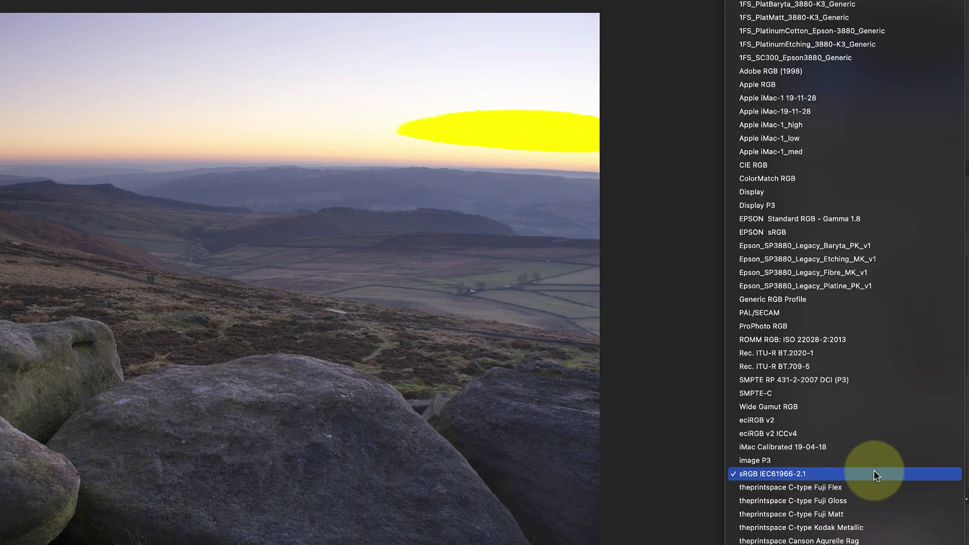
click(795, 74)
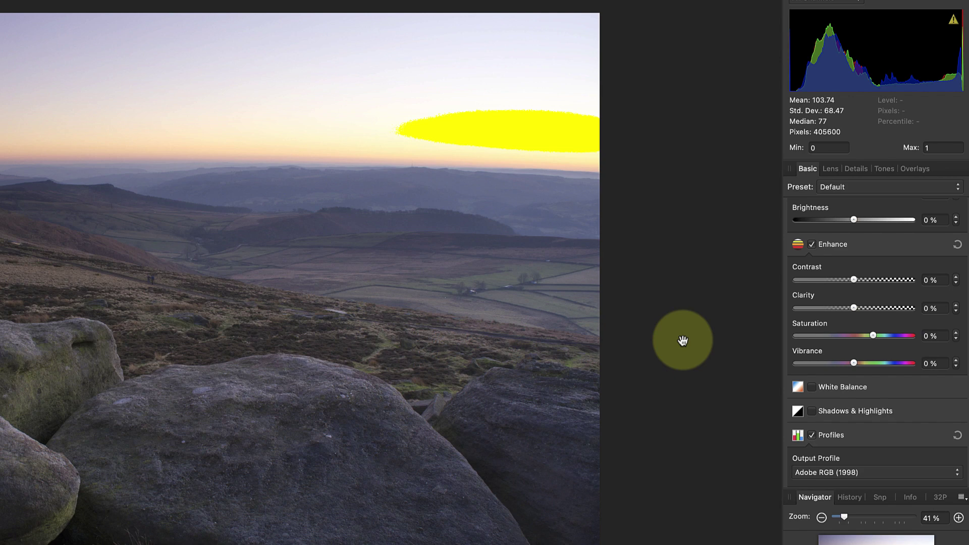
Turn on chromatic aberration reduction and apply the Fujifilm XF16-55mmF2.8 R LM WR lens profile.
click(831, 169)
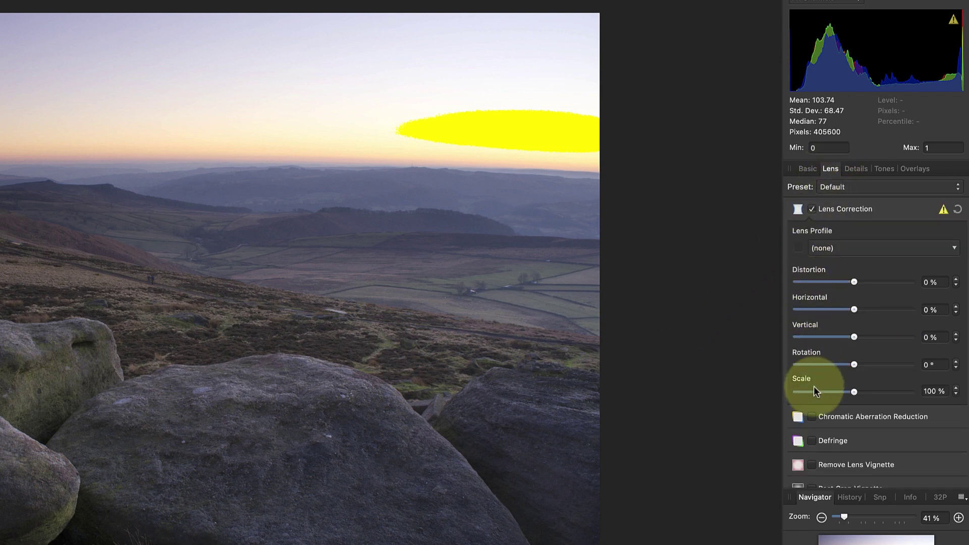
click(812, 416)
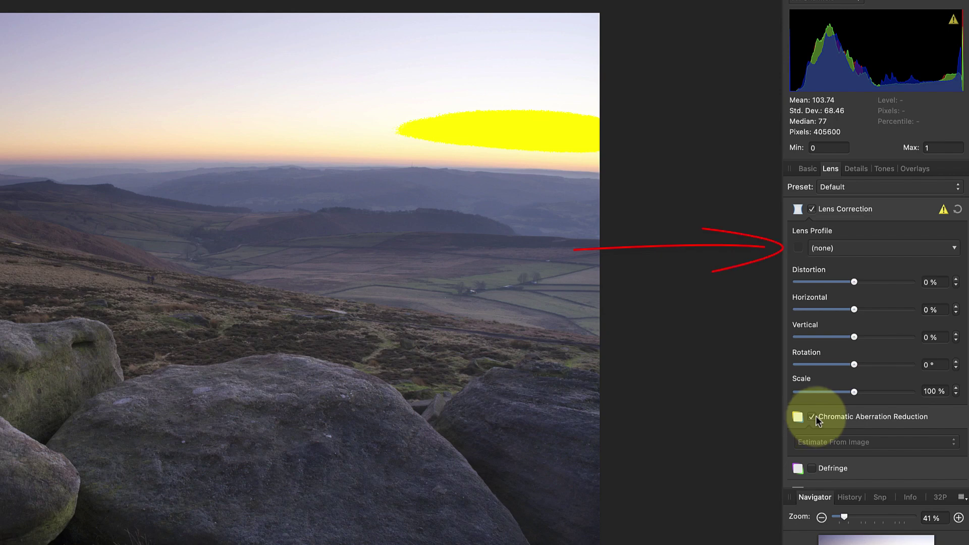
click(897, 247)
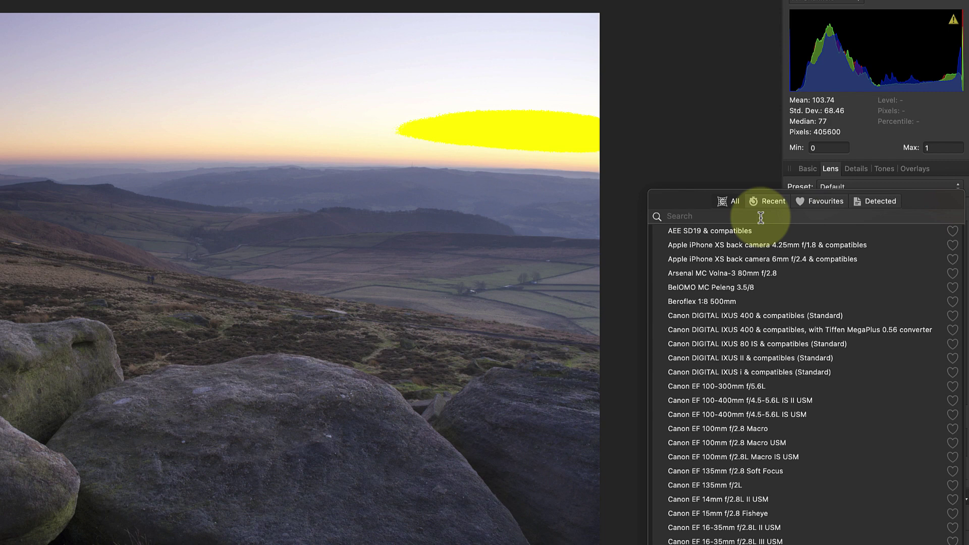
text(fujifilm)
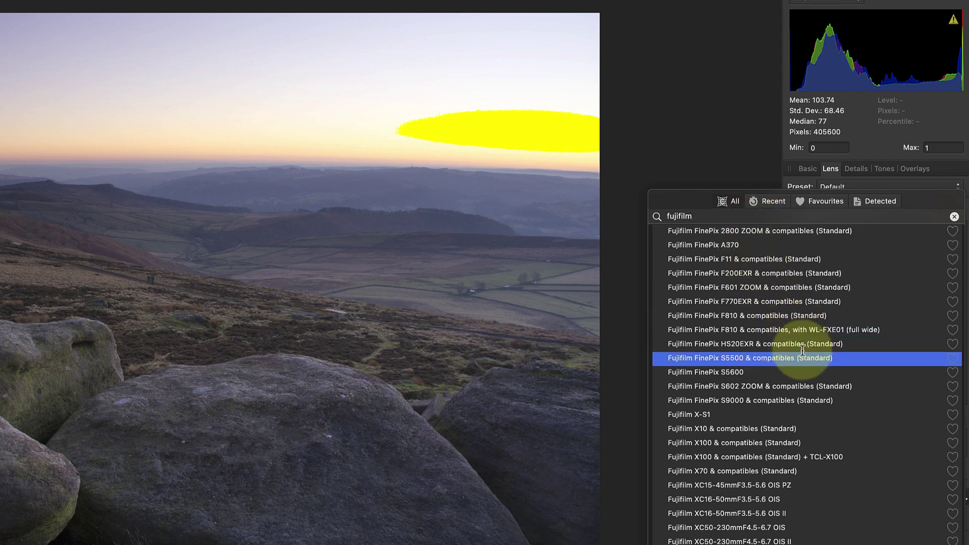
scroll(803, 376, down, 5)
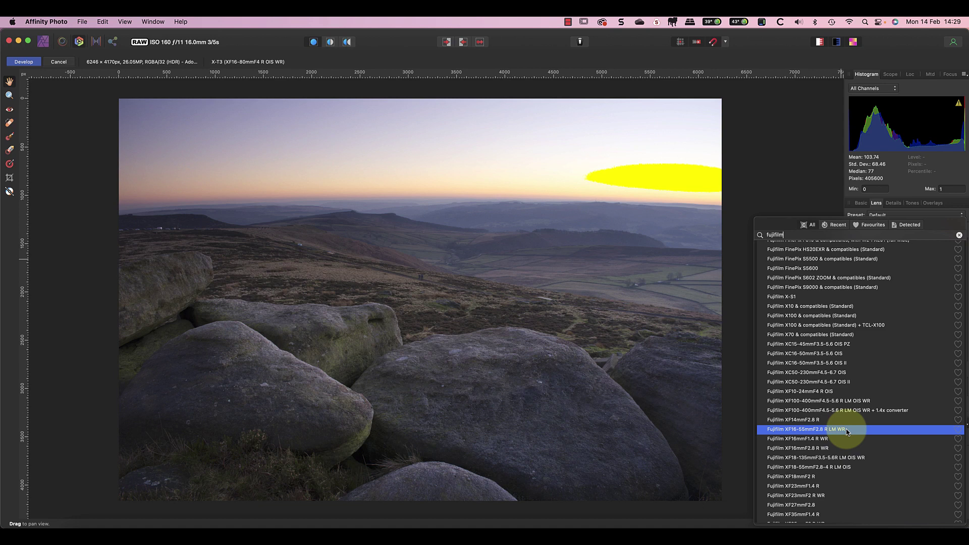
click(846, 432)
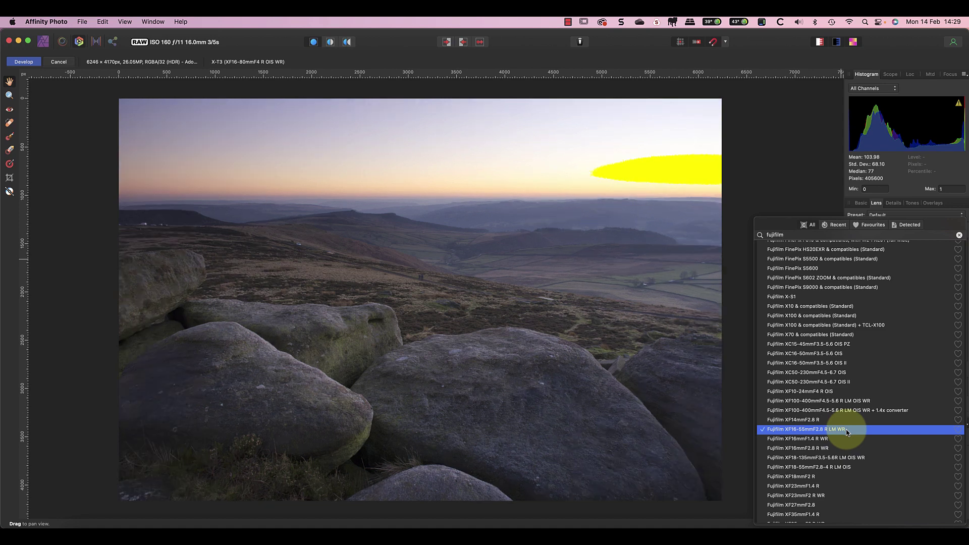
click(828, 194)
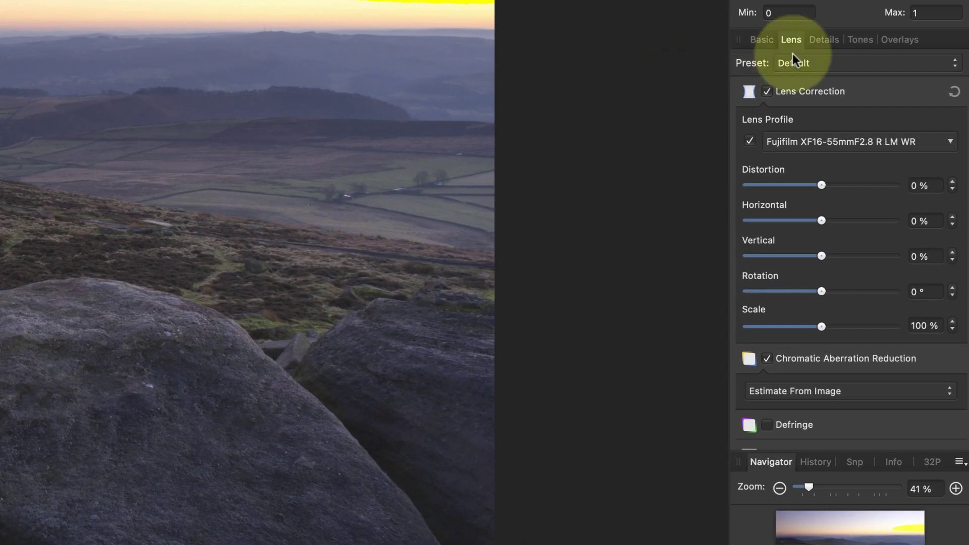
Add a gradient overlay laid across the sky.
click(894, 39)
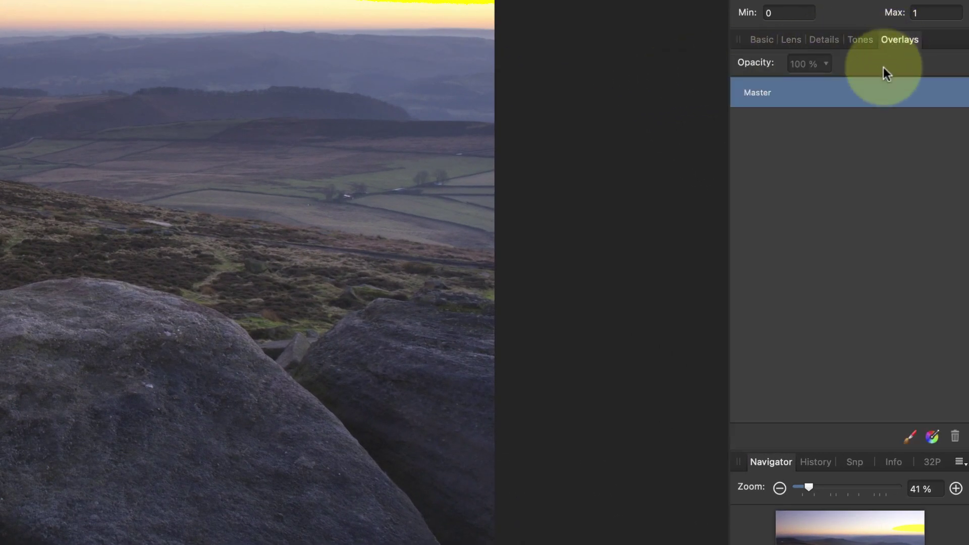
click(931, 437)
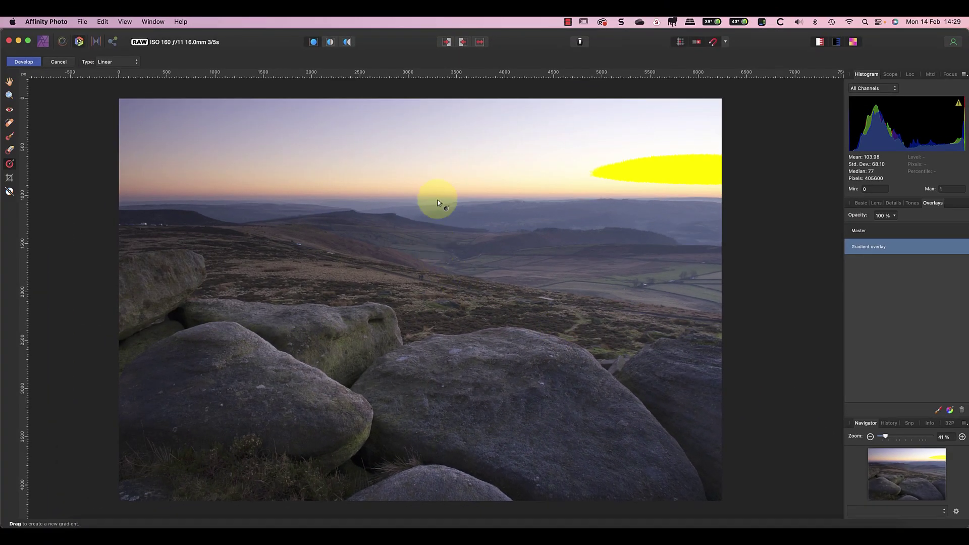
drag(436, 180, 437, 214)
Lower the overlay's exposure to -0.504 and highlights to -50%, then return to Master.
click(861, 203)
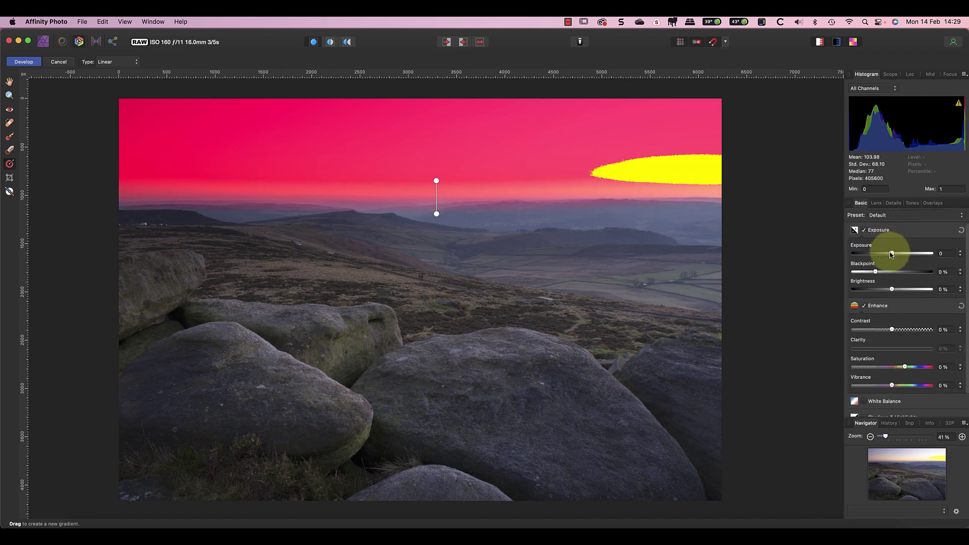
drag(892, 254, 890, 255)
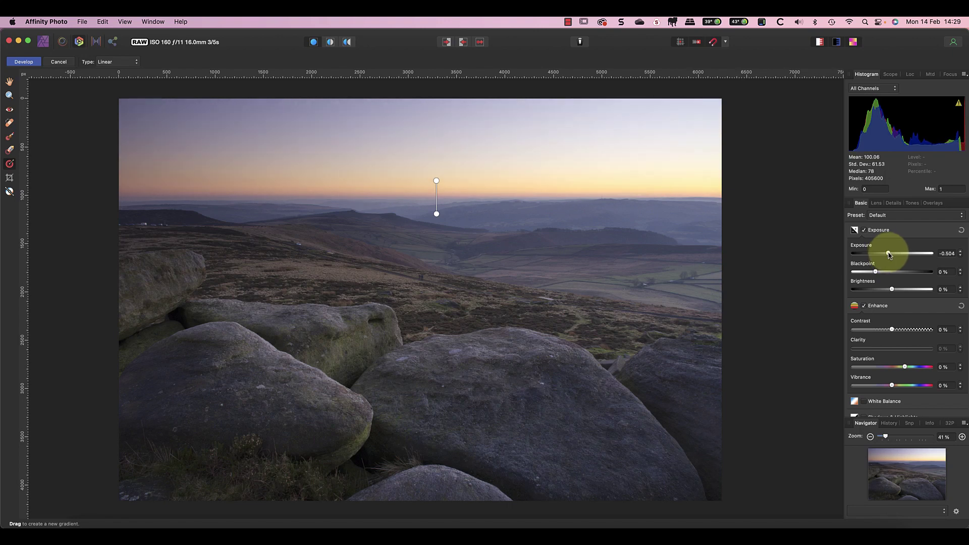
scroll(891, 296, down, 2)
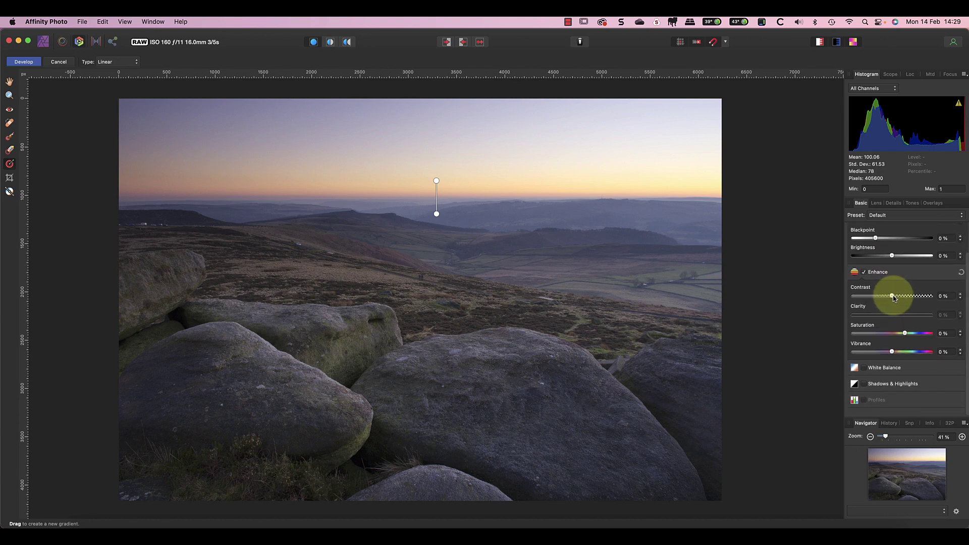
click(890, 392)
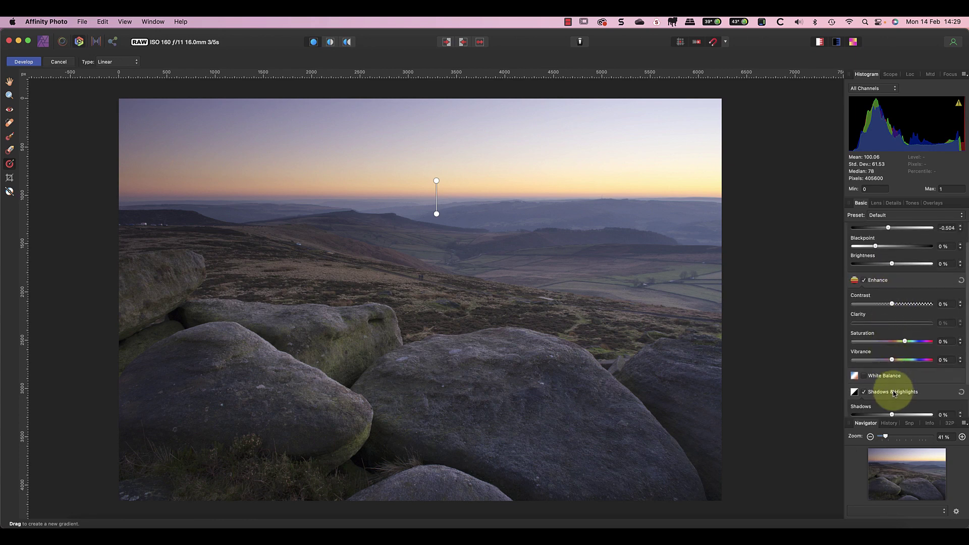
scroll(894, 394, down, 3)
drag(892, 393, 874, 395)
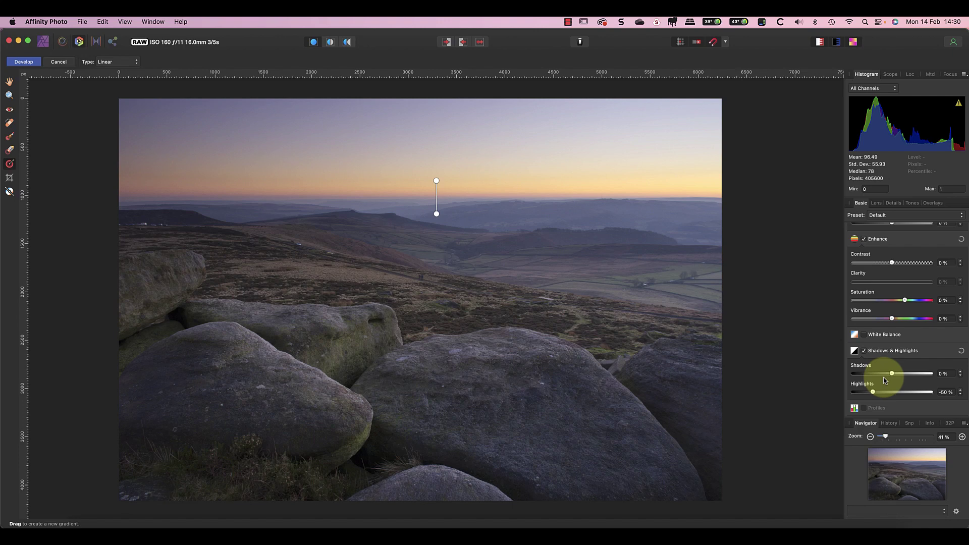
click(933, 203)
click(861, 234)
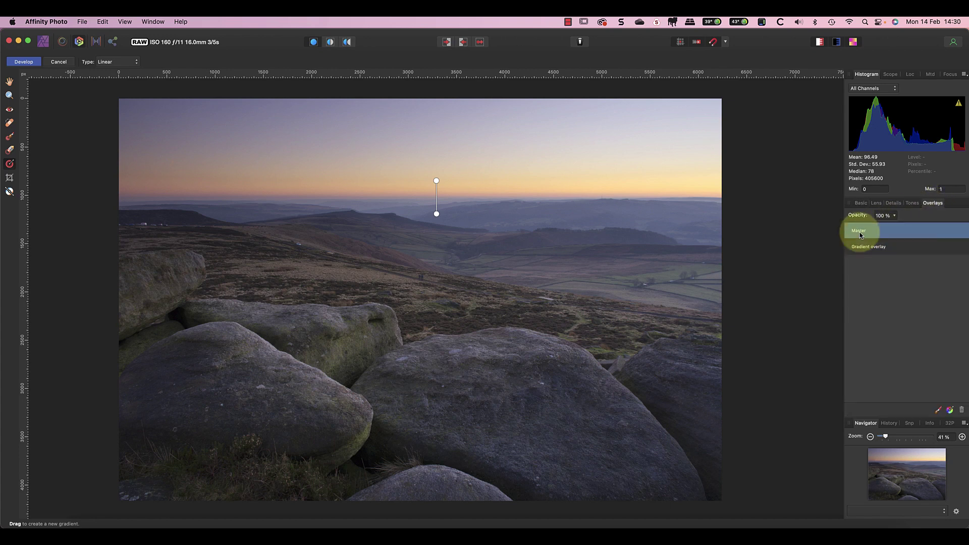
Open the Details tab and view the foreground rocks at 100% zoom.
click(894, 203)
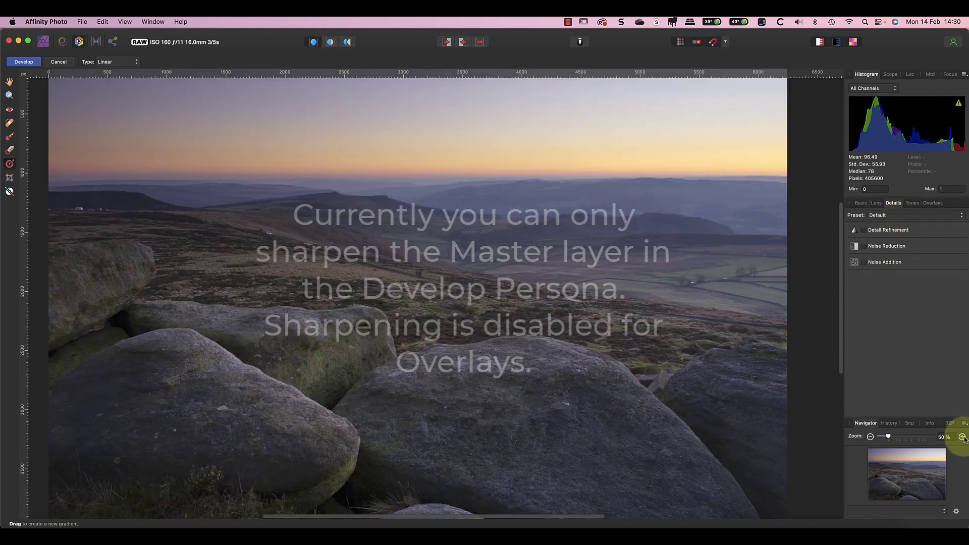
click(963, 437)
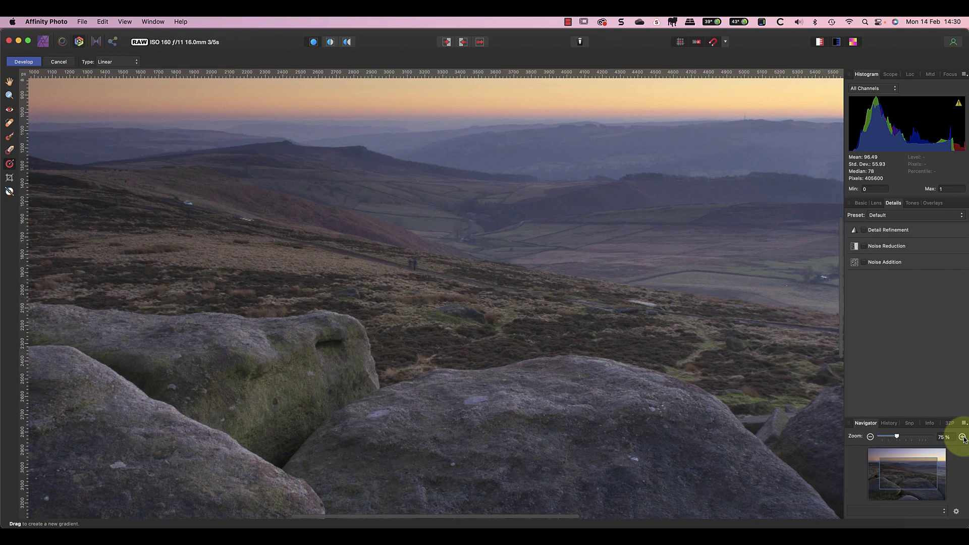
click(963, 437)
drag(934, 470, 910, 483)
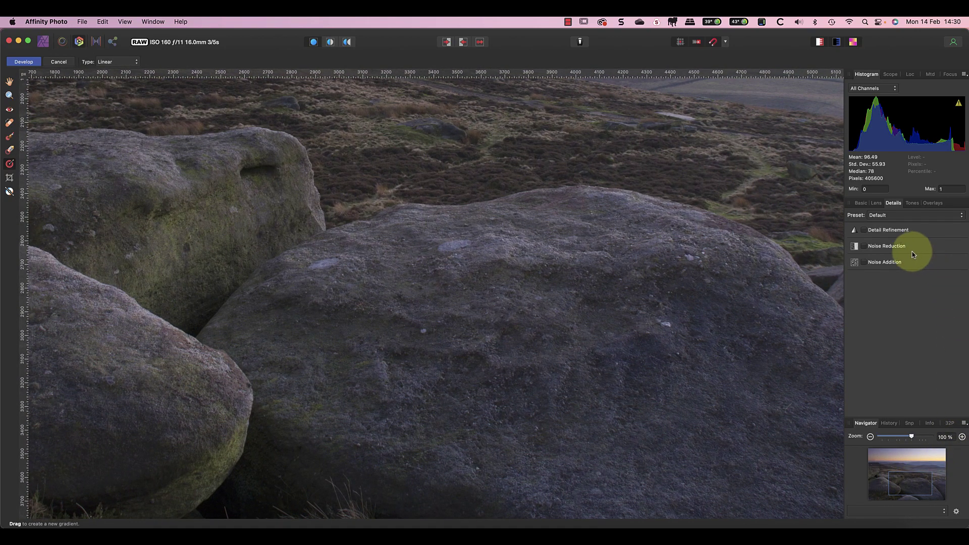
Enable Detail Refinement at 10% radius and 73% amount, plus Noise Reduction.
click(903, 232)
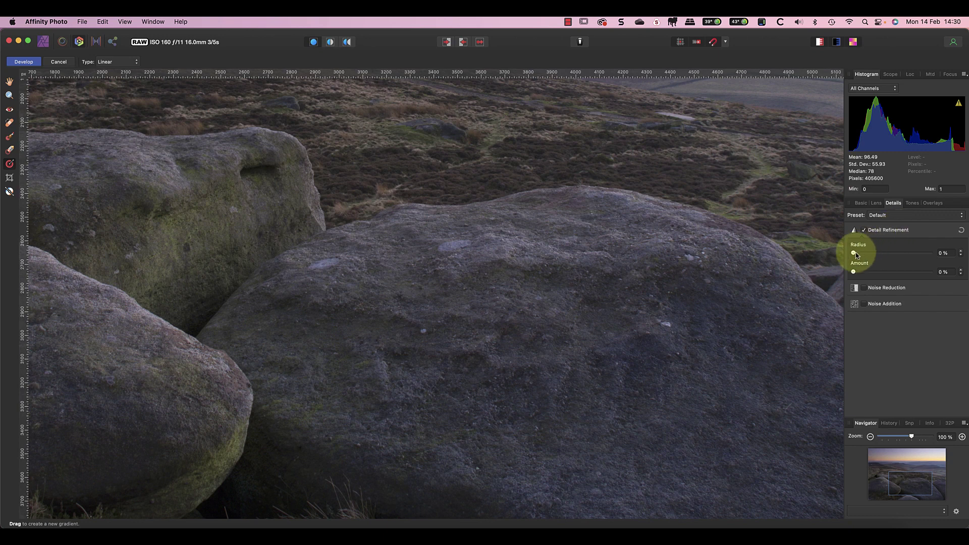
drag(854, 253, 907, 286)
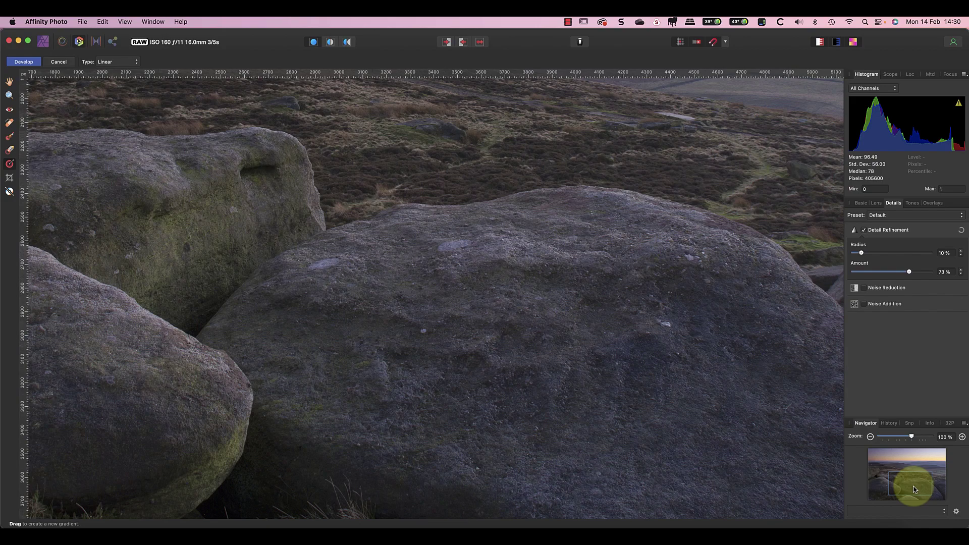
drag(912, 486, 886, 458)
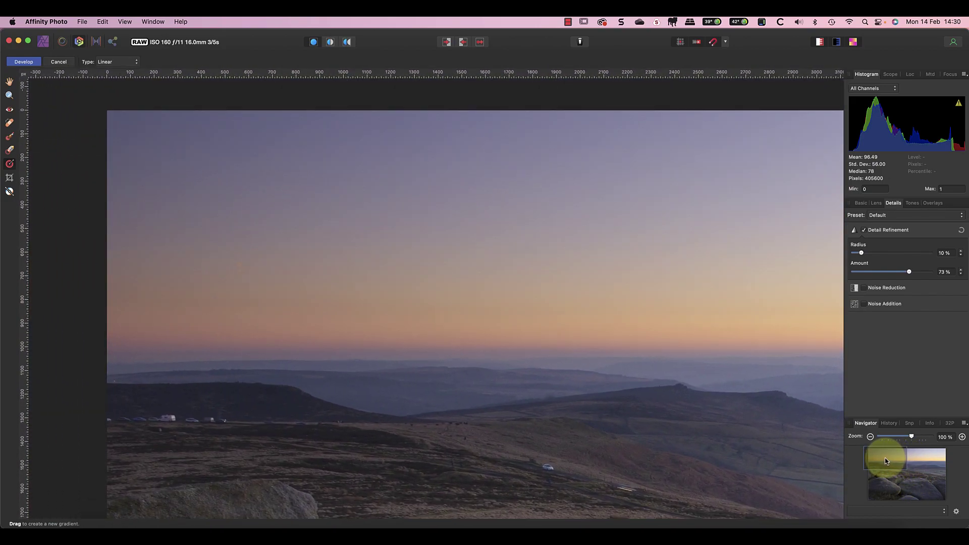
click(881, 287)
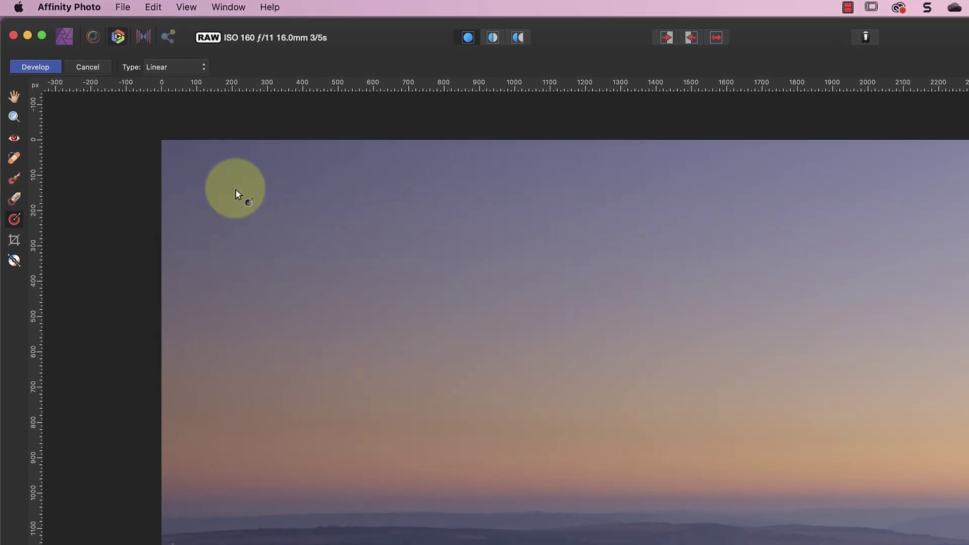
Apply the RAW development, view the horizon at 100%, and add a new pixel layer.
click(55, 72)
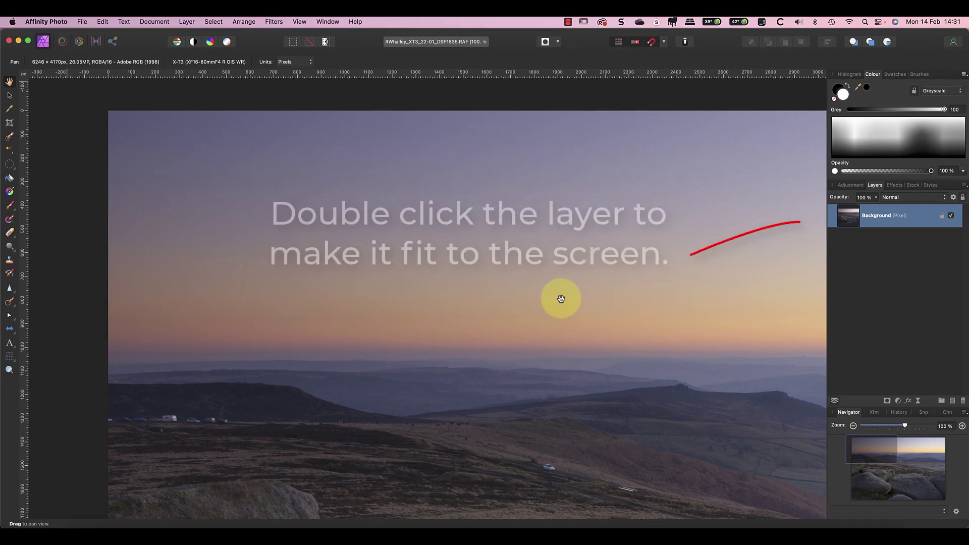
double_click(853, 218)
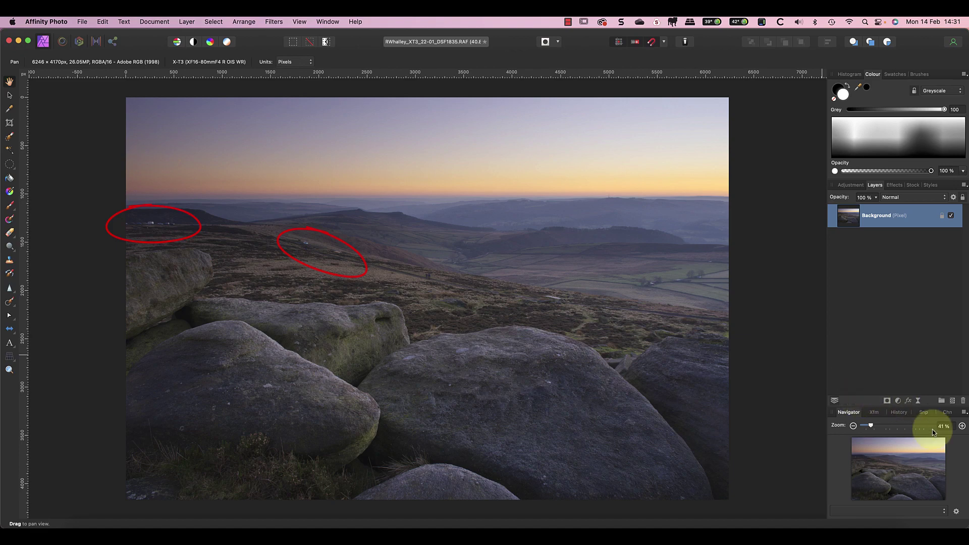
click(962, 425)
click(962, 426)
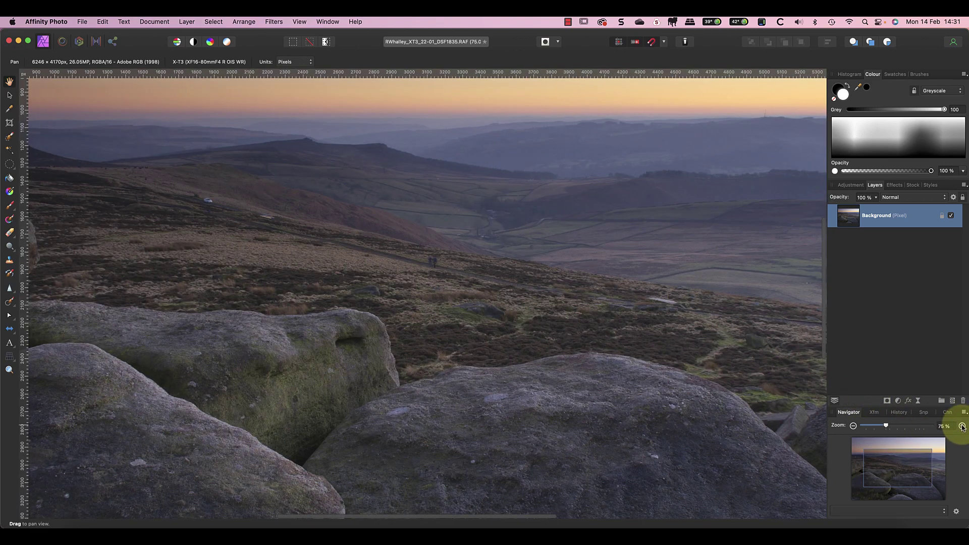
click(962, 426)
drag(935, 444, 871, 452)
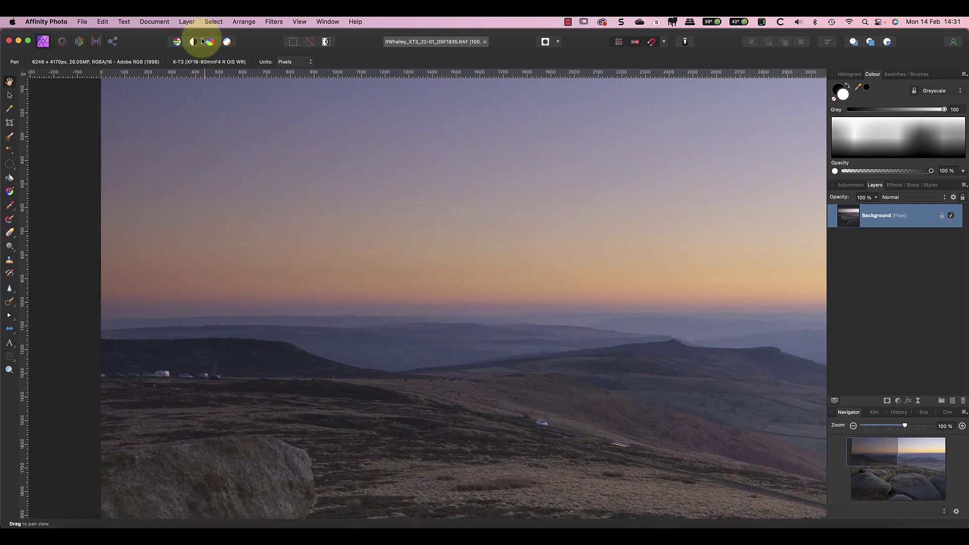
click(186, 22)
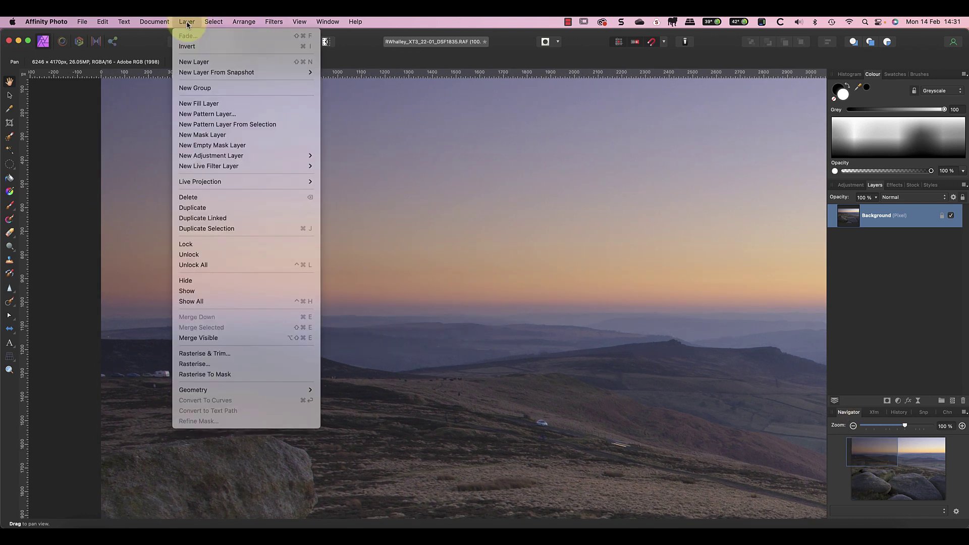
click(194, 63)
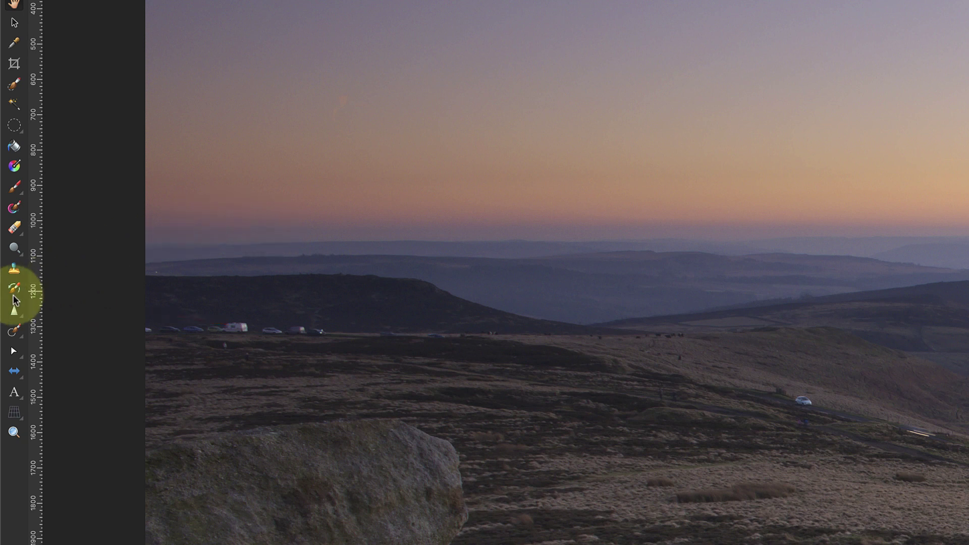
Clone out the parked cars and road car using Clone Brush sampling Current Layer & Below.
click(14, 272)
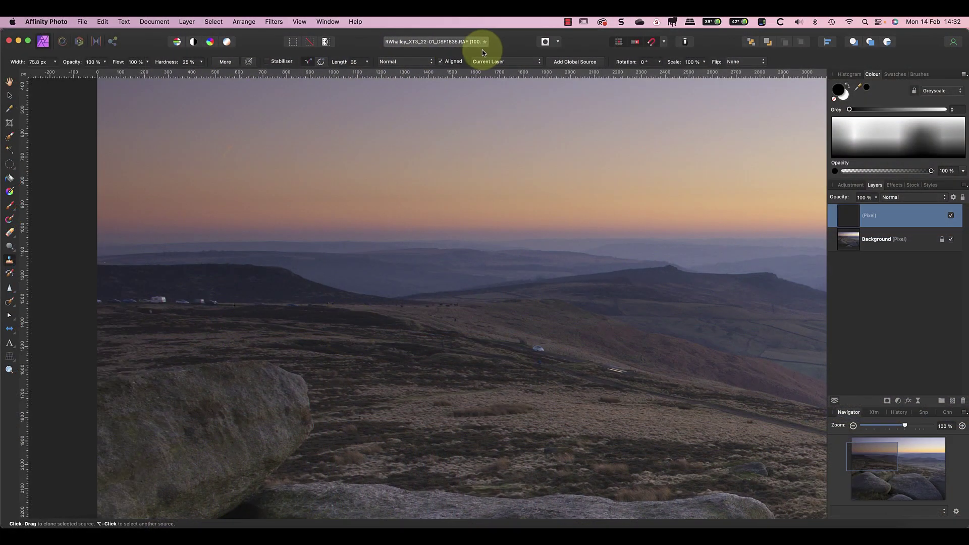
click(494, 63)
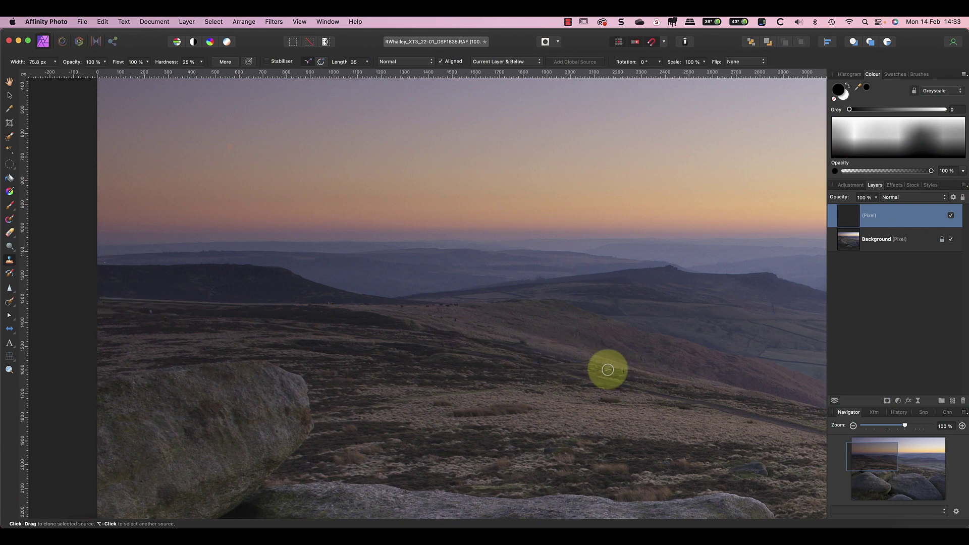
click(952, 216)
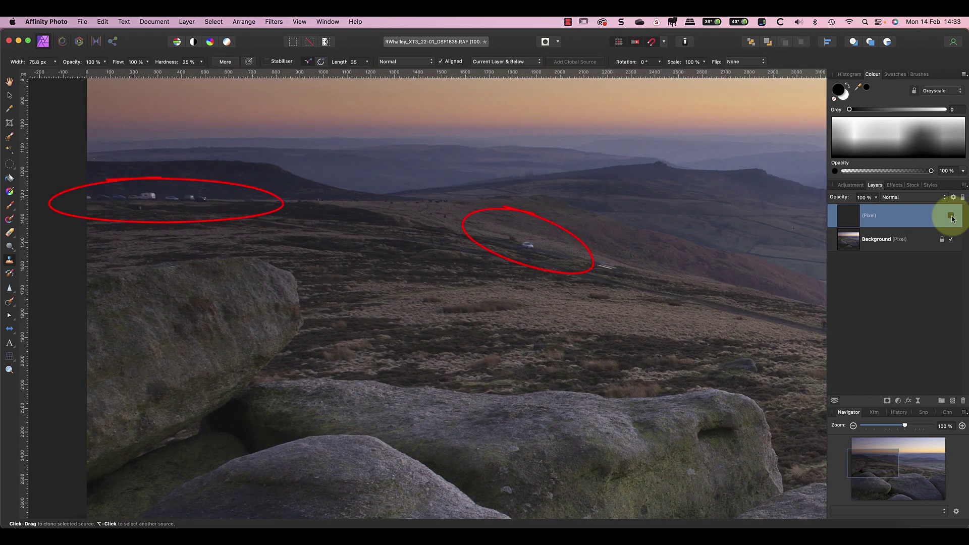
click(952, 216)
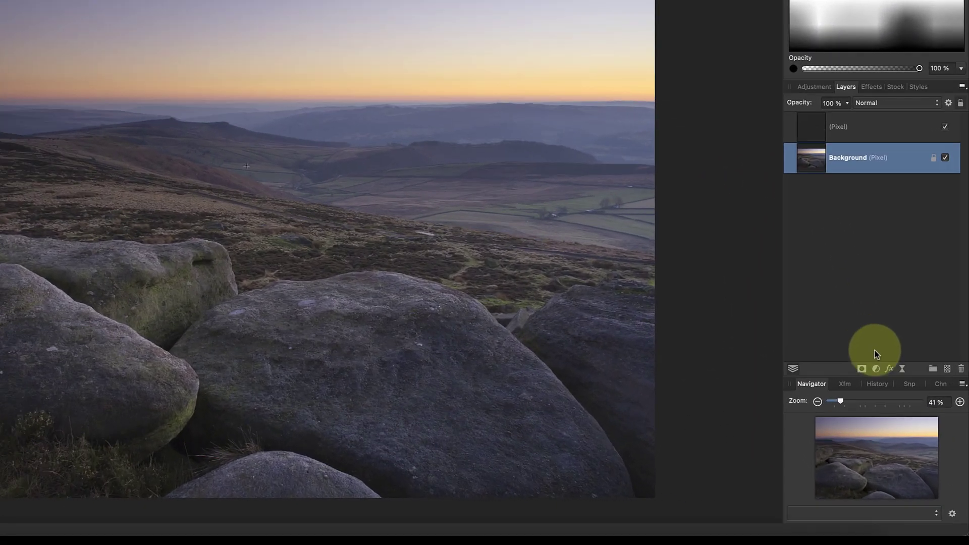
Add a Levels adjustment layer at the top of the stack and toggle it to compare.
click(875, 368)
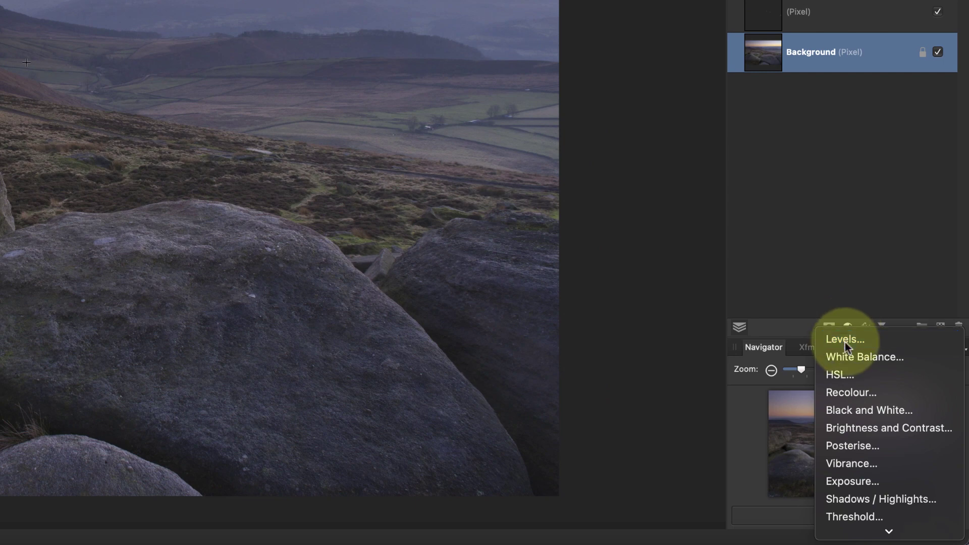
click(845, 342)
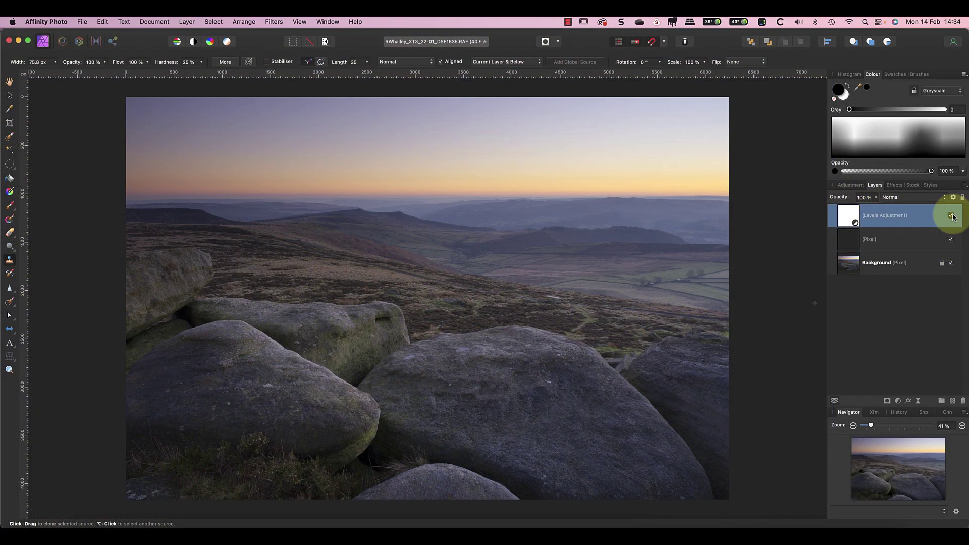
click(952, 216)
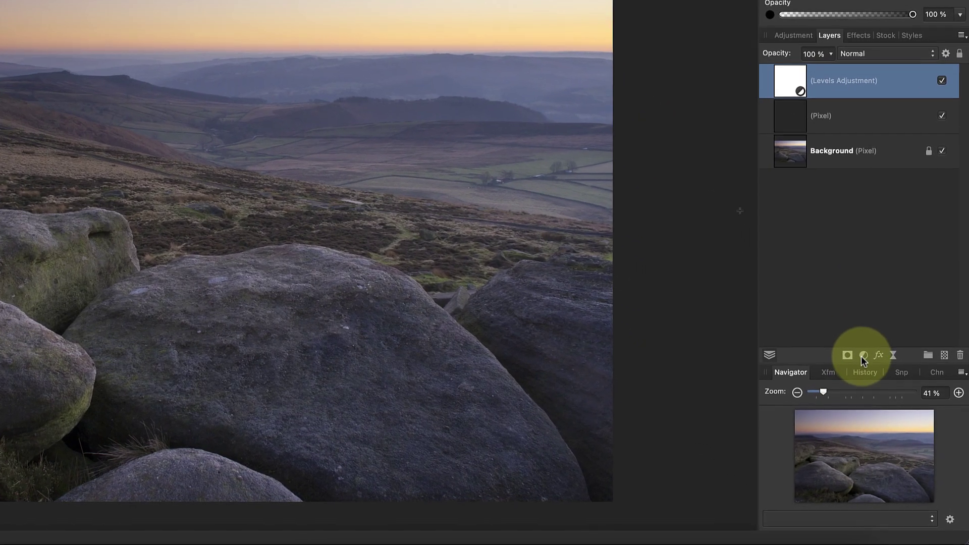
Add a Selective Colour adjustment layer from the Layers panel's adjustments list.
click(863, 355)
scroll(862, 358, down, 5)
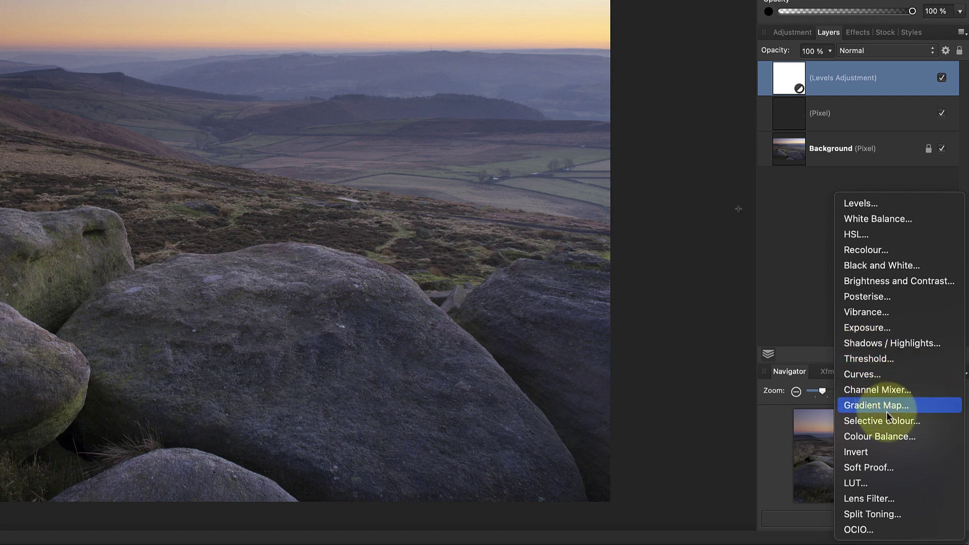
click(894, 421)
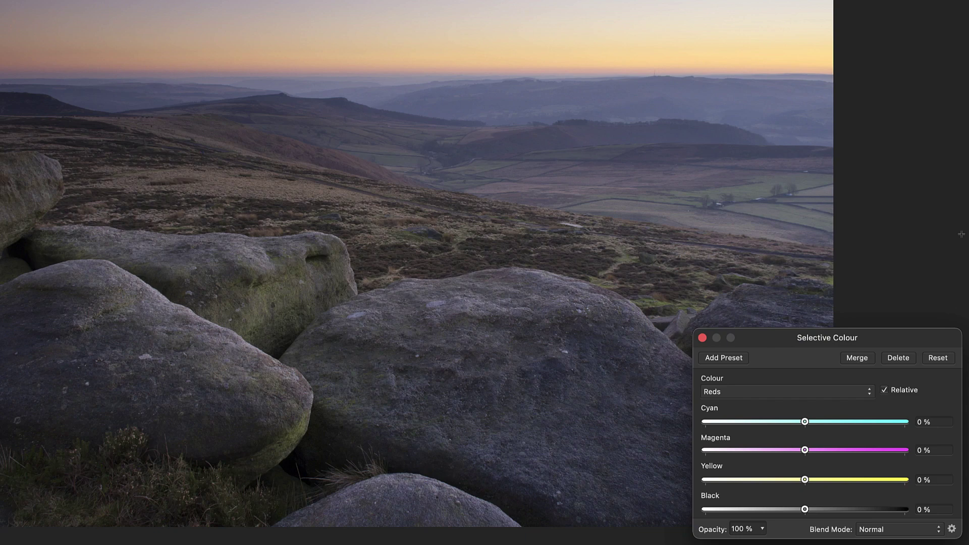
With Reds selected, set Black to 5 %, Magenta to 35 % and Yellow to -24 %.
click(867, 392)
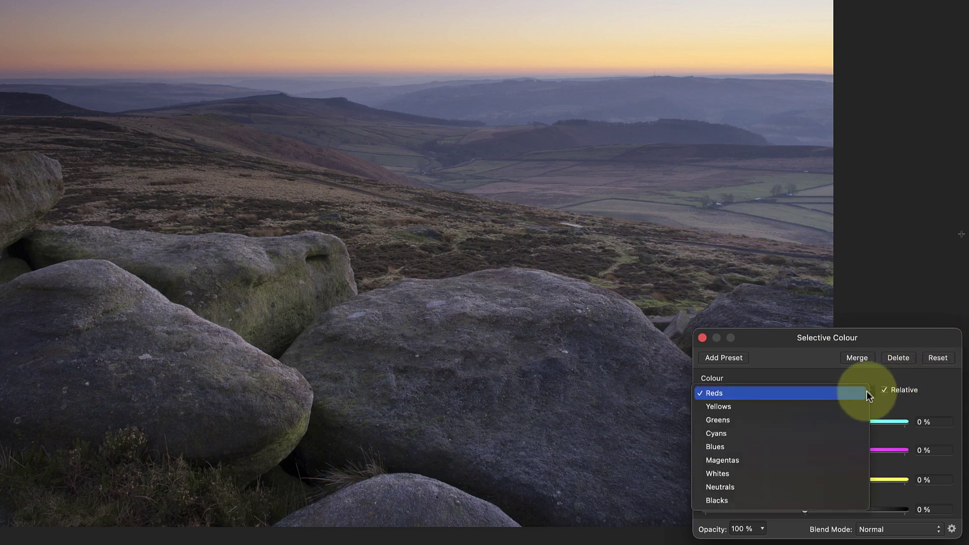
click(734, 394)
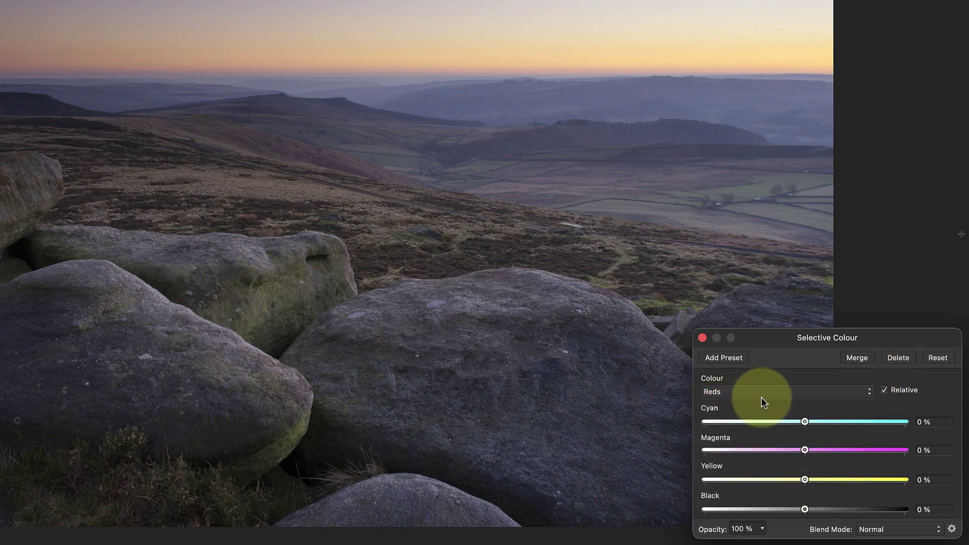
mouse_move(805, 510)
mouse_down()
mouse_move(886, 510)
mouse_move(734, 511)
mouse_move(901, 511)
mouse_move(704, 513)
mouse_move(885, 510)
mouse_move(810, 512)
mouse_up()
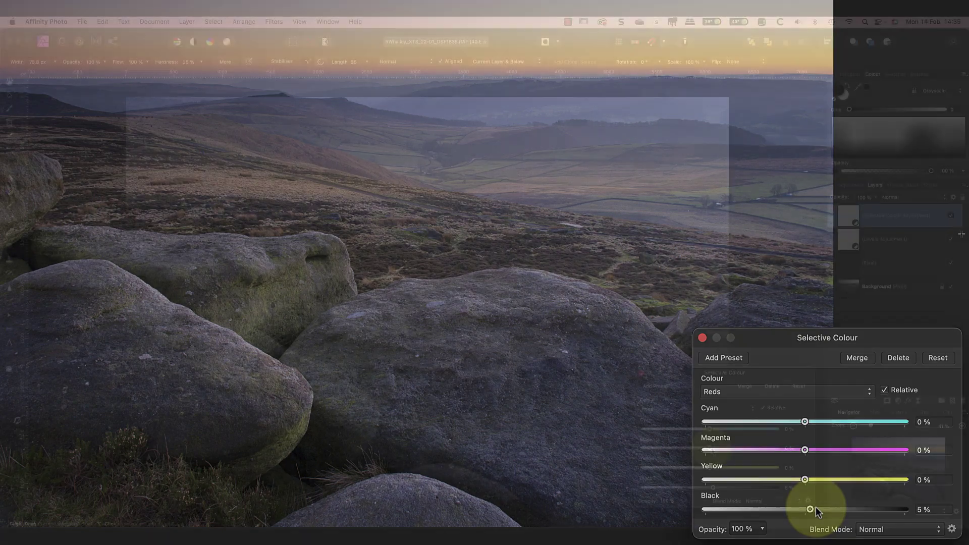
drag(805, 450, 841, 452)
drag(735, 449, 697, 468)
Switch to the Yellows range and add magenta and a little black.
click(680, 408)
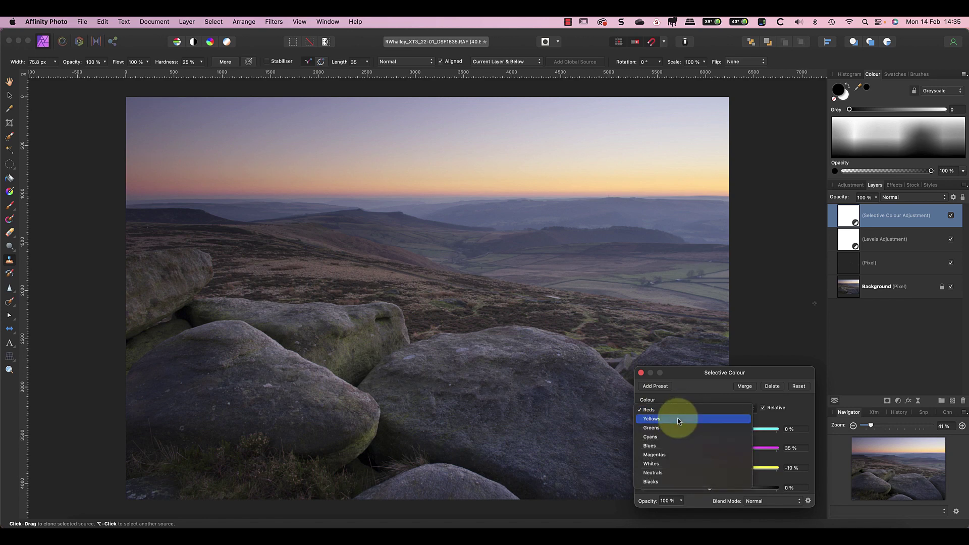
click(680, 418)
drag(710, 449, 695, 429)
drag(711, 490, 724, 490)
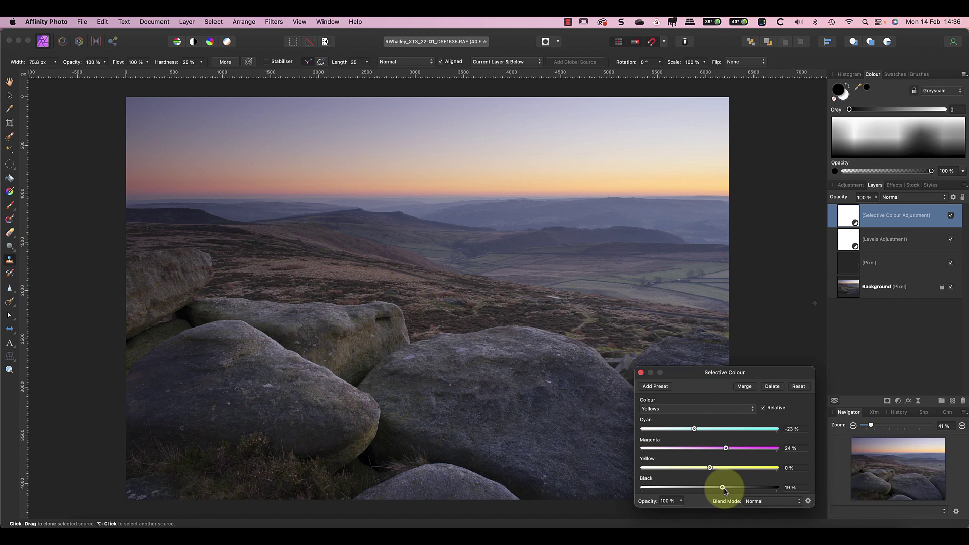
In the Whites range, add black and try magenta shifts, leaving magenta at 0 %.
click(671, 409)
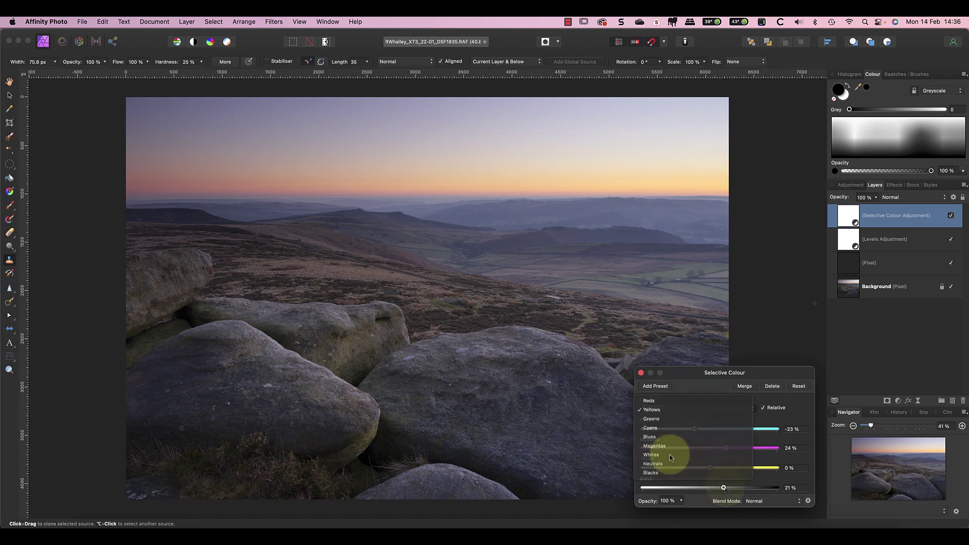
click(671, 457)
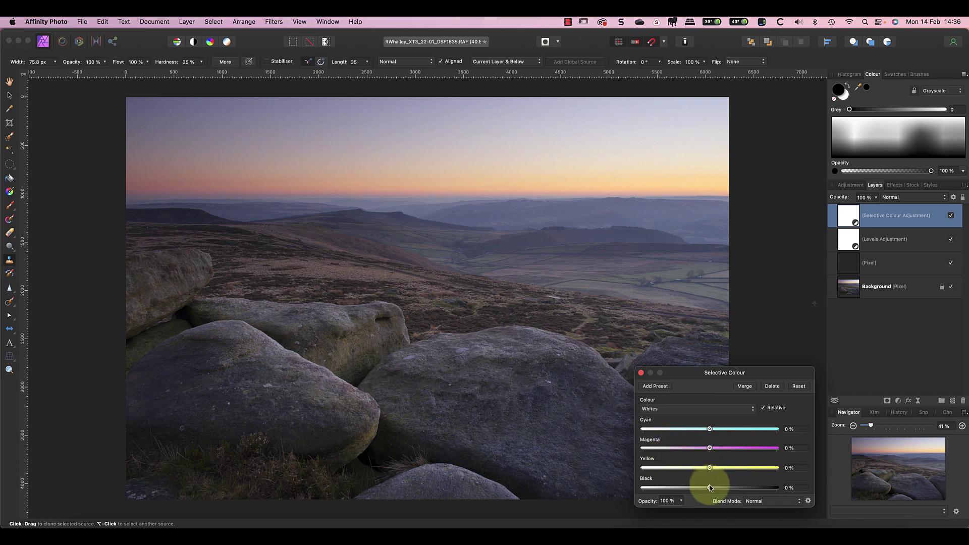
mouse_move(709, 487)
mouse_down()
mouse_move(751, 487)
mouse_move(700, 470)
mouse_up()
drag(710, 448, 717, 449)
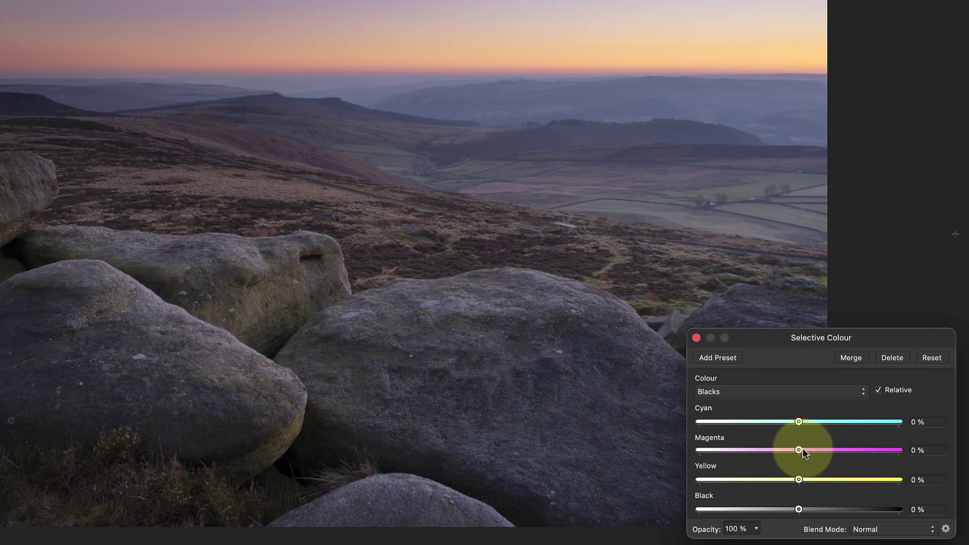
mouse_move(802, 449)
mouse_down()
mouse_move(824, 450)
mouse_move(781, 450)
mouse_move(799, 452)
mouse_up()
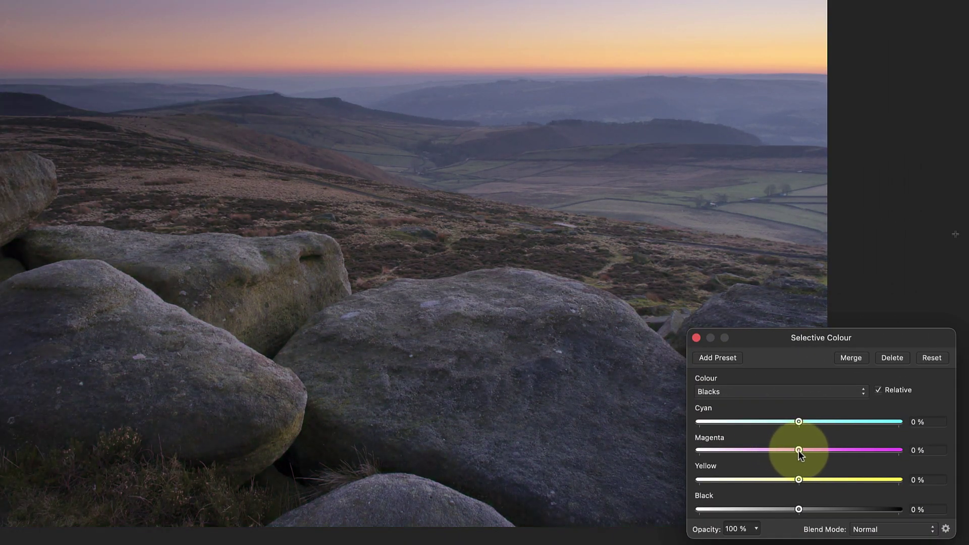
Shift the Neutrals range slightly away from cyan.
click(793, 391)
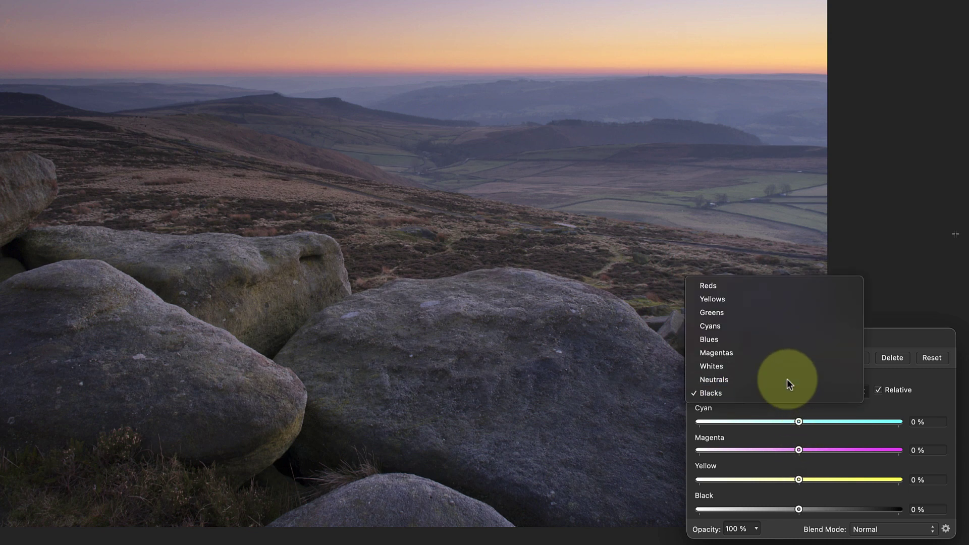
click(787, 381)
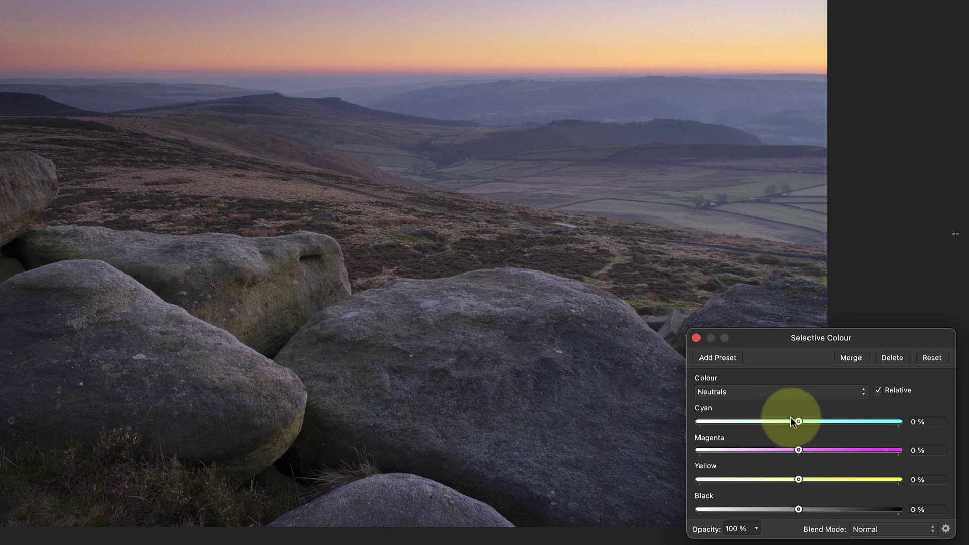
drag(798, 425, 799, 425)
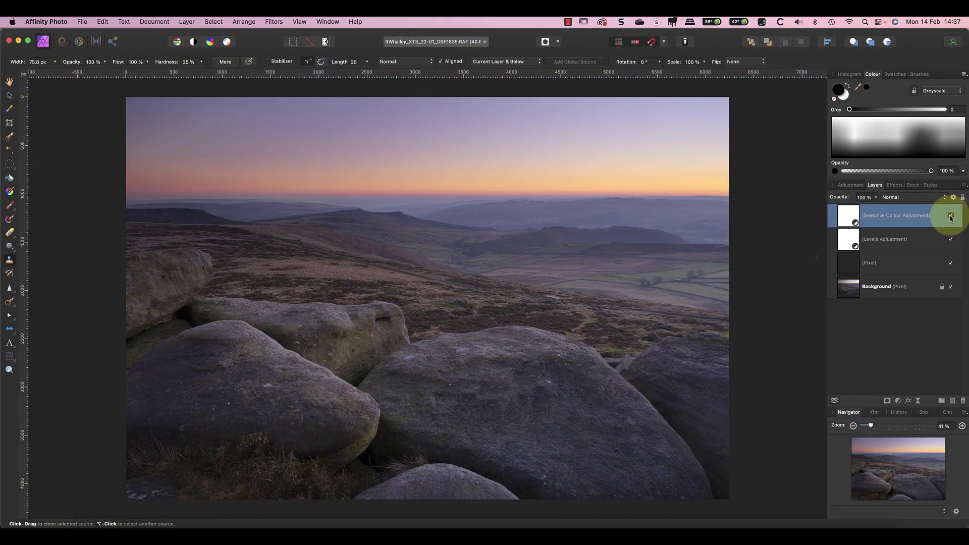
Compare the Selective Colour layer on and off, then lower its opacity to 66 %.
click(951, 217)
click(951, 217)
click(866, 197)
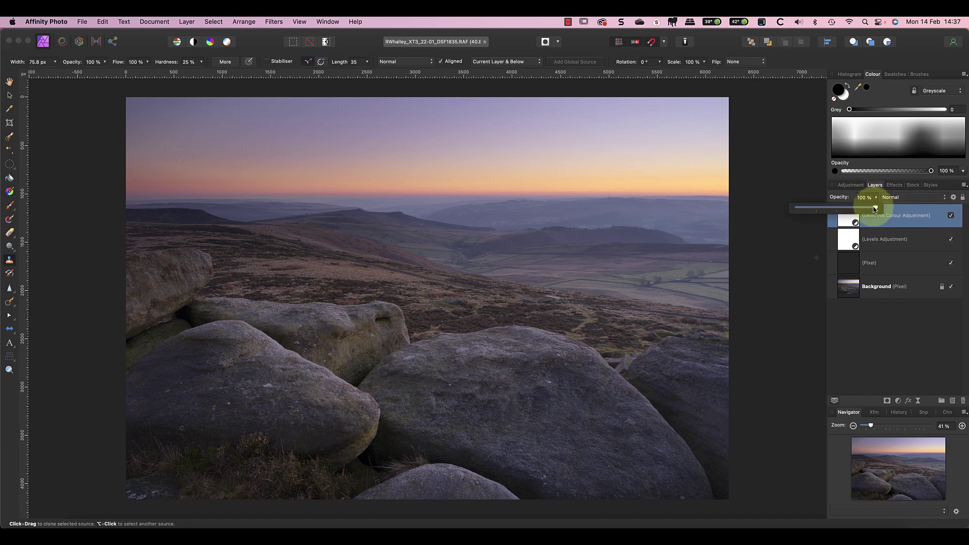
drag(875, 208, 847, 208)
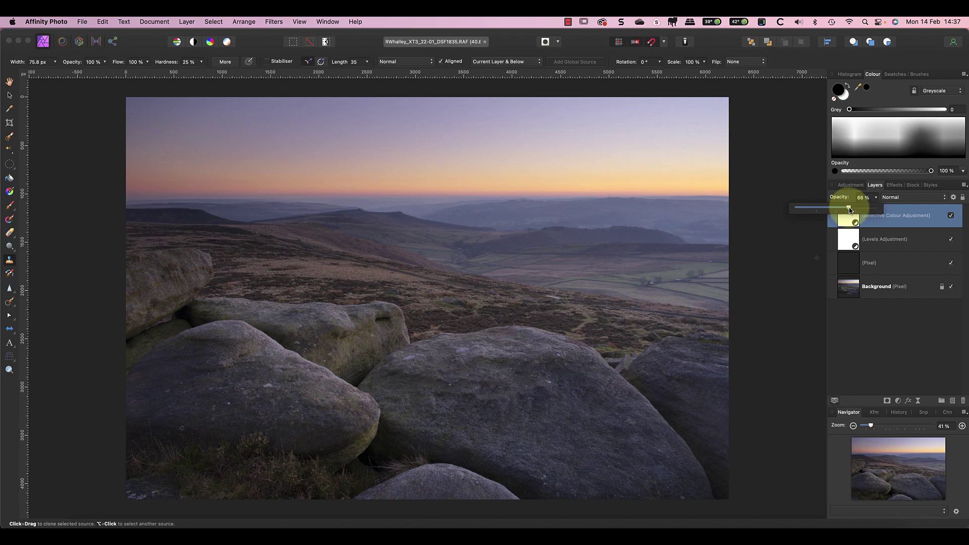
click(905, 328)
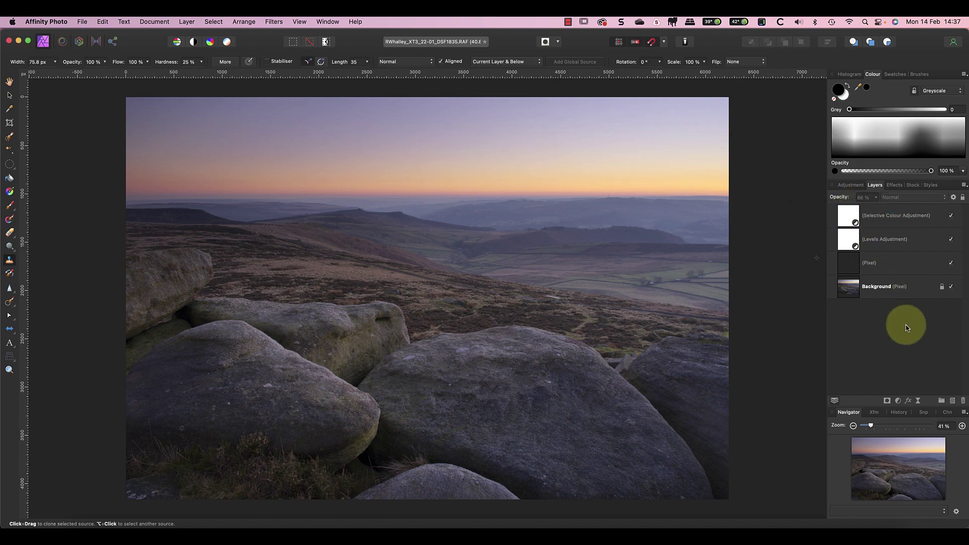
Add a Curves adjustment layer above the Selective Colour layer.
click(896, 215)
click(898, 401)
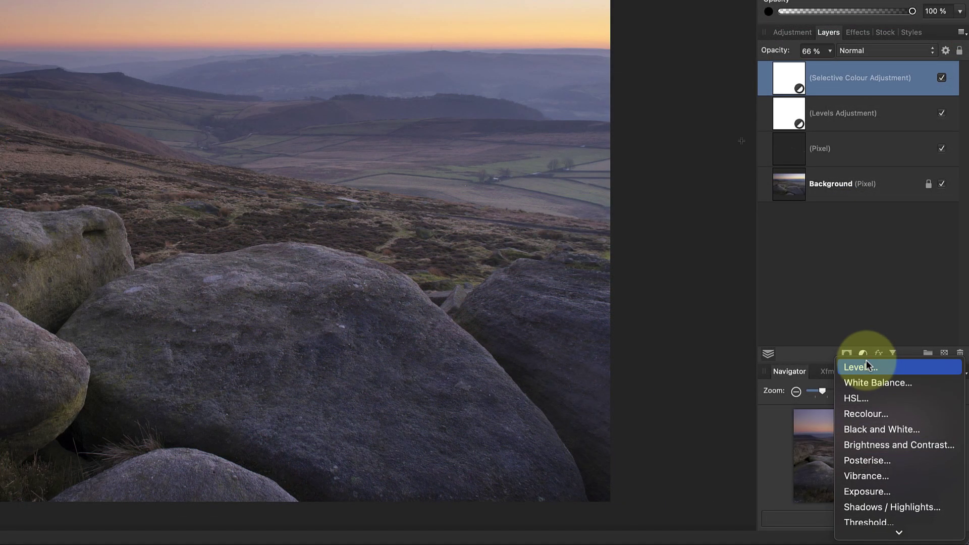
scroll(871, 453, down, 3)
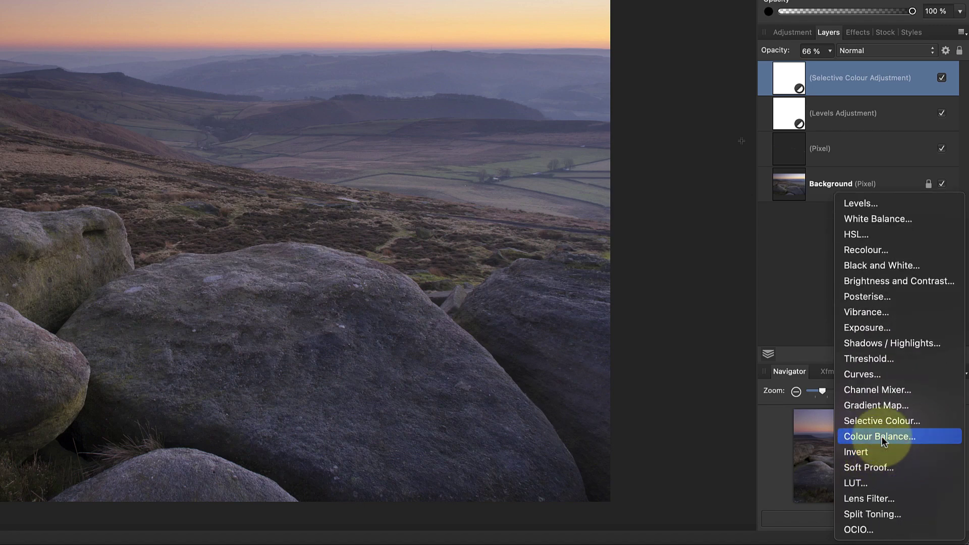
click(869, 375)
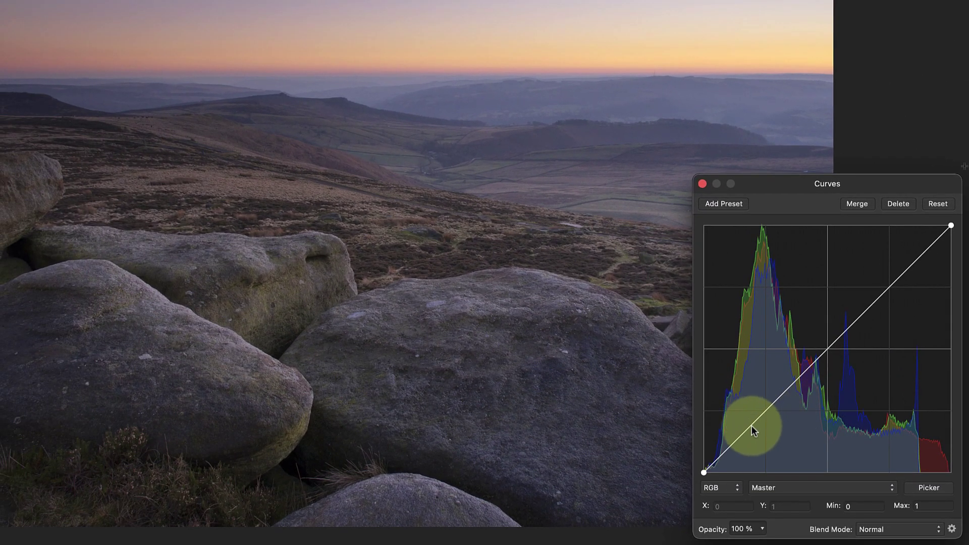
Shape the Master curve with three points, darkening shadows and lifting highlights, then compare.
click(752, 426)
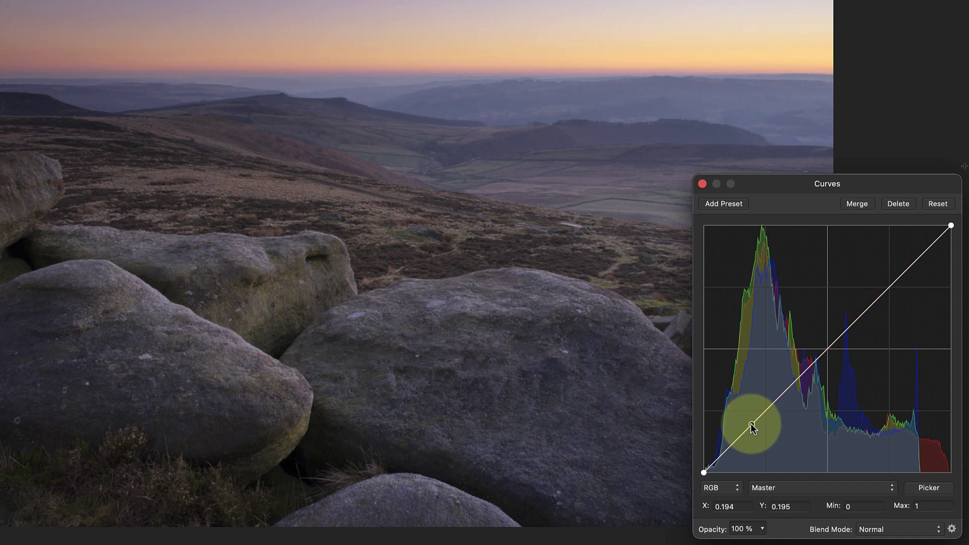
drag(751, 426, 742, 437)
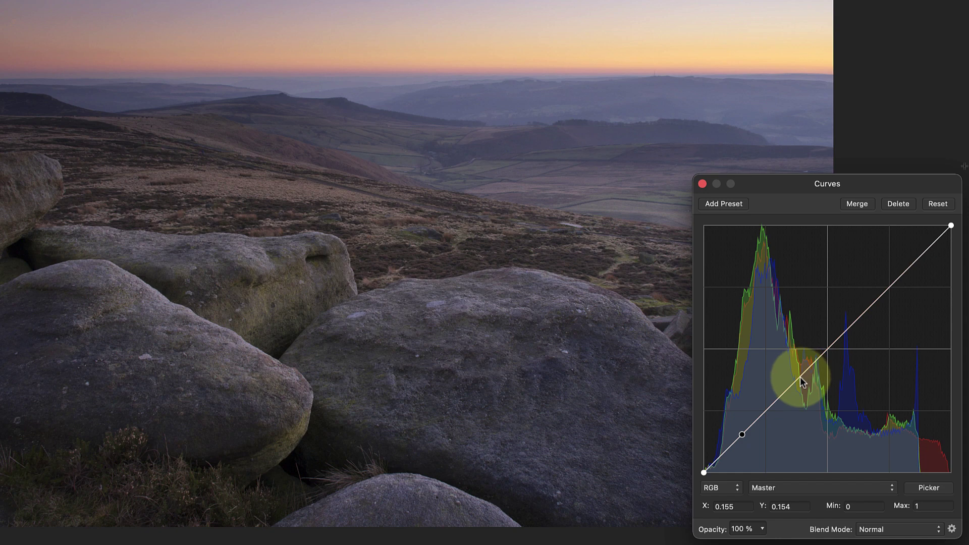
drag(800, 377, 791, 394)
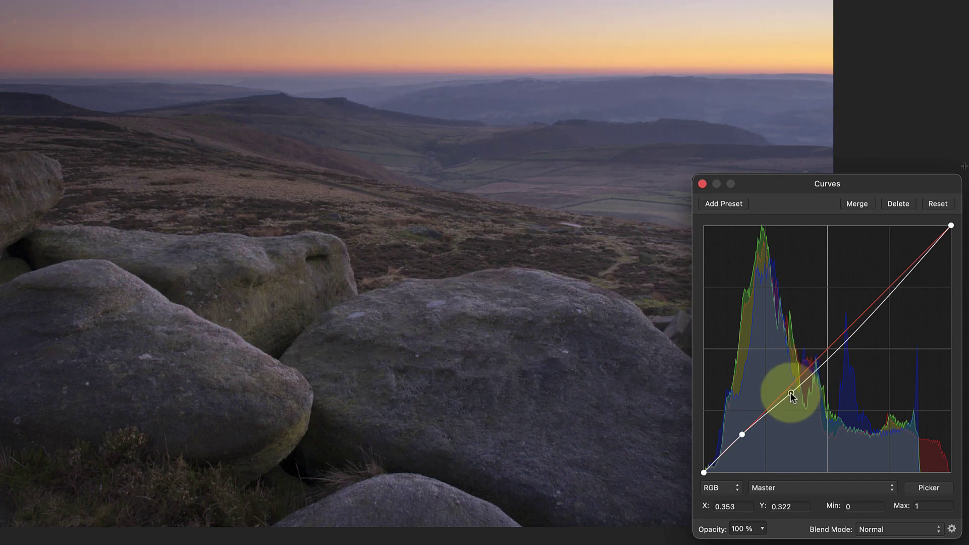
mouse_move(881, 302)
mouse_down()
mouse_move(878, 281)
mouse_move(876, 290)
mouse_up()
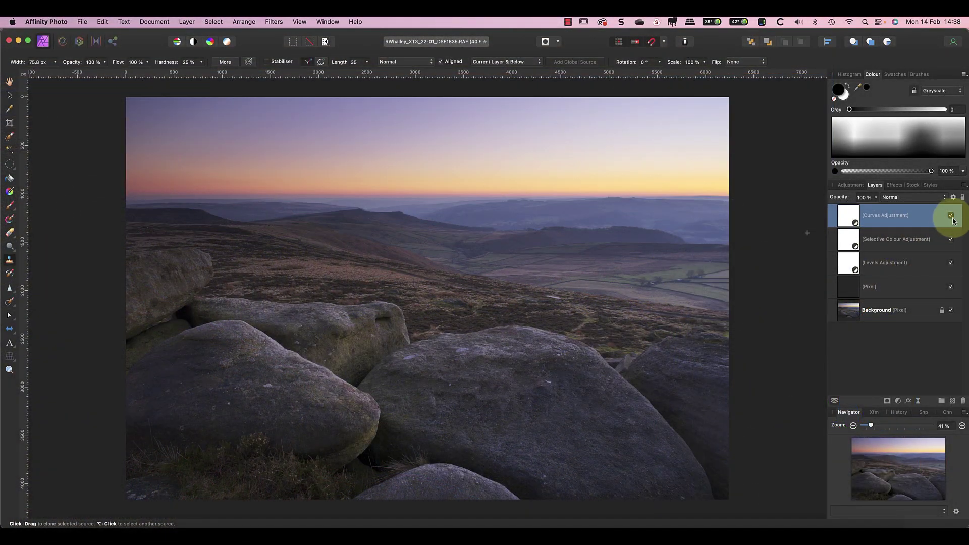
click(951, 216)
click(951, 216)
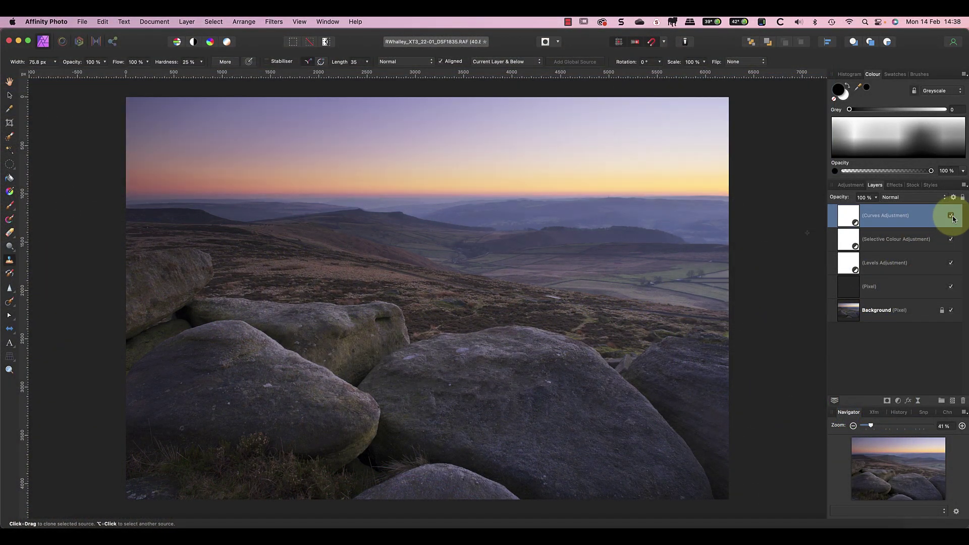
click(951, 216)
click(952, 216)
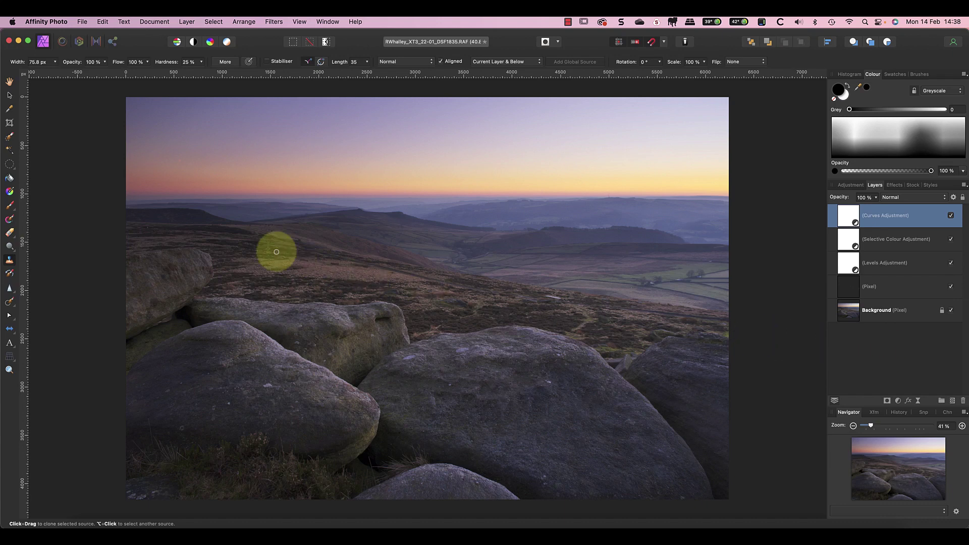
Paint soft strokes on the Curves mask with a 30 % opacity brush, then compare.
click(11, 208)
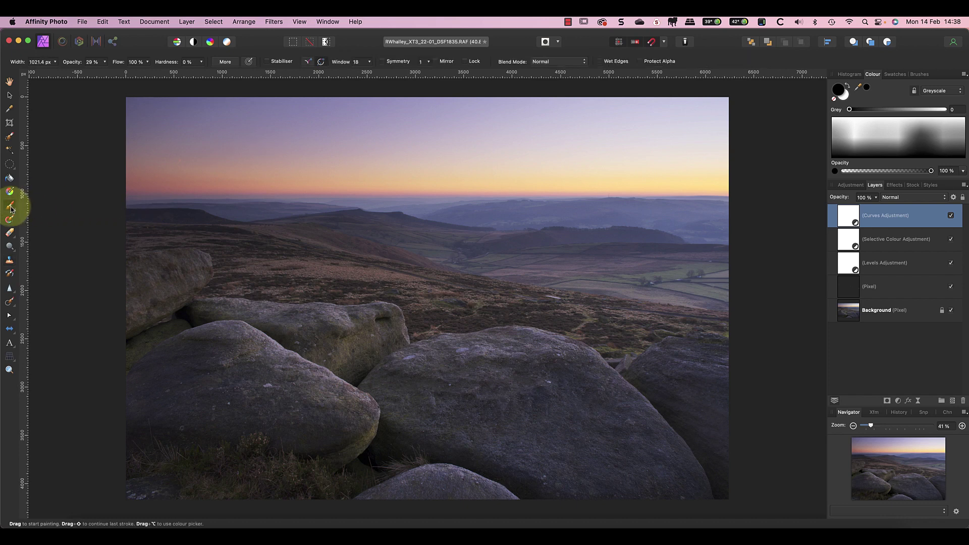
key(3)
mouse_move(604, 411)
mouse_down()
mouse_move(603, 424)
mouse_move(480, 426)
mouse_move(490, 482)
mouse_move(188, 356)
mouse_move(150, 384)
mouse_move(350, 413)
mouse_move(434, 375)
mouse_move(444, 356)
mouse_move(656, 358)
mouse_move(694, 372)
mouse_move(685, 358)
mouse_move(141, 299)
mouse_move(341, 348)
mouse_move(353, 325)
mouse_up()
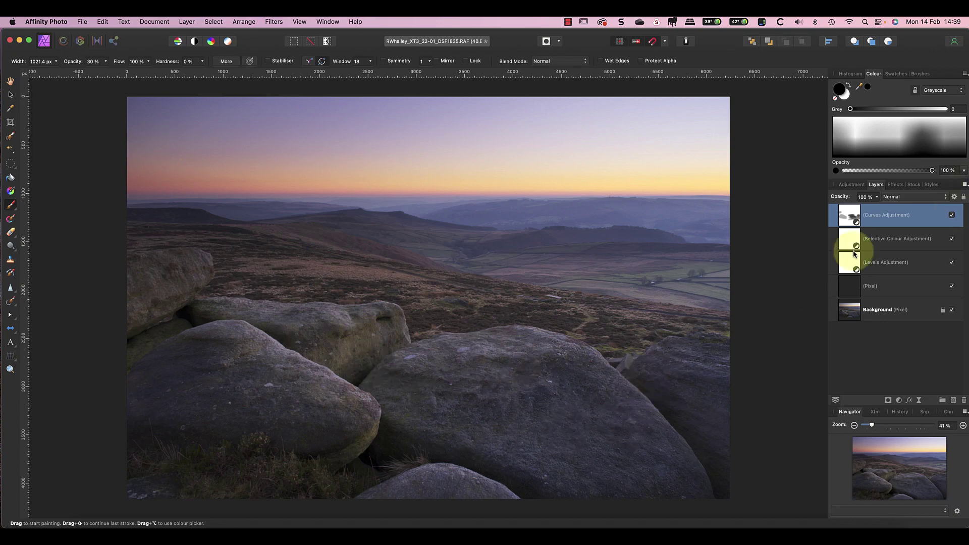
click(952, 215)
click(953, 215)
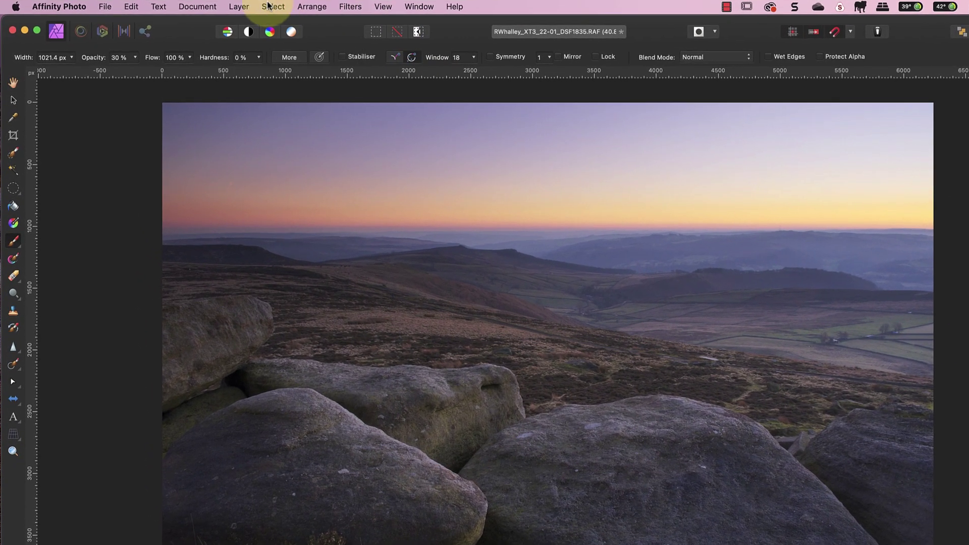
Add a Clarity live filter layer and set its Strength to 42 %.
click(239, 7)
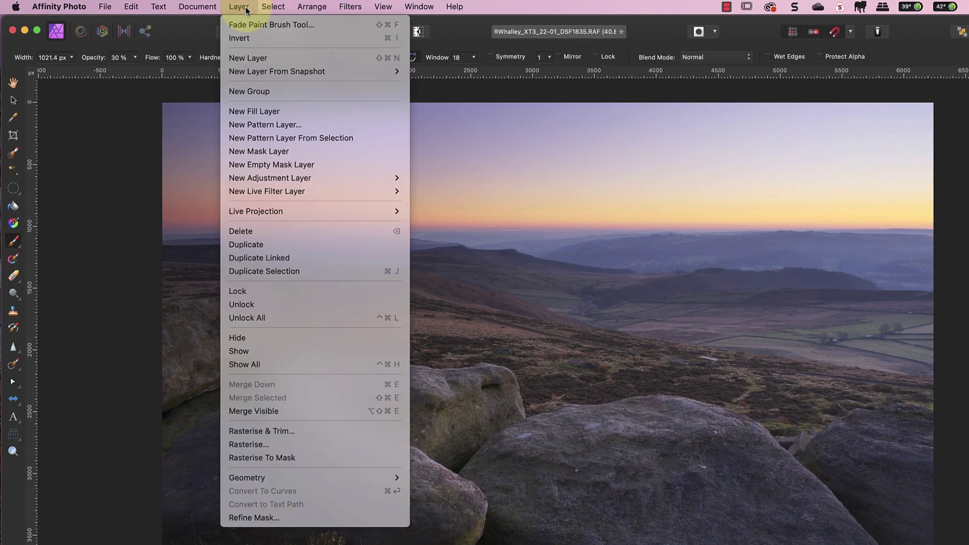
mouse_move(338, 193)
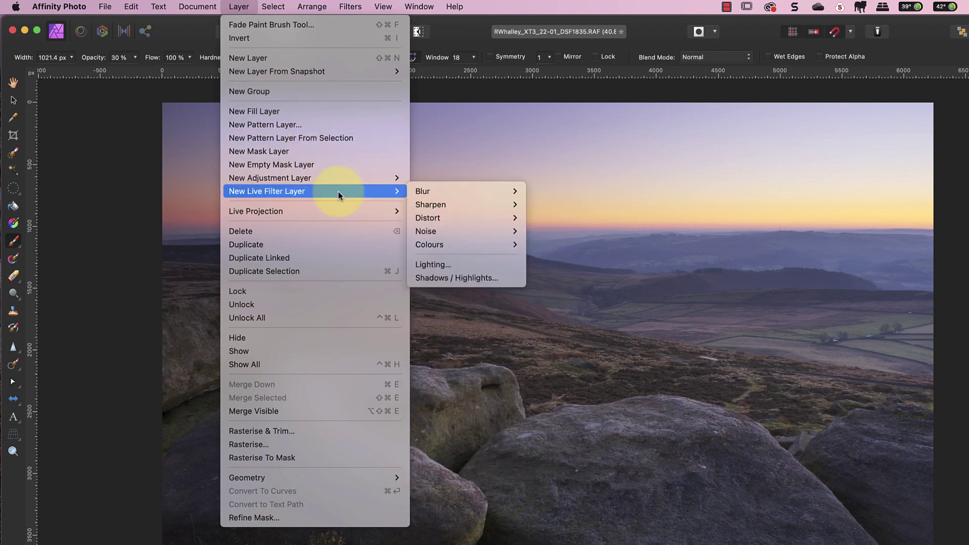
mouse_move(432, 205)
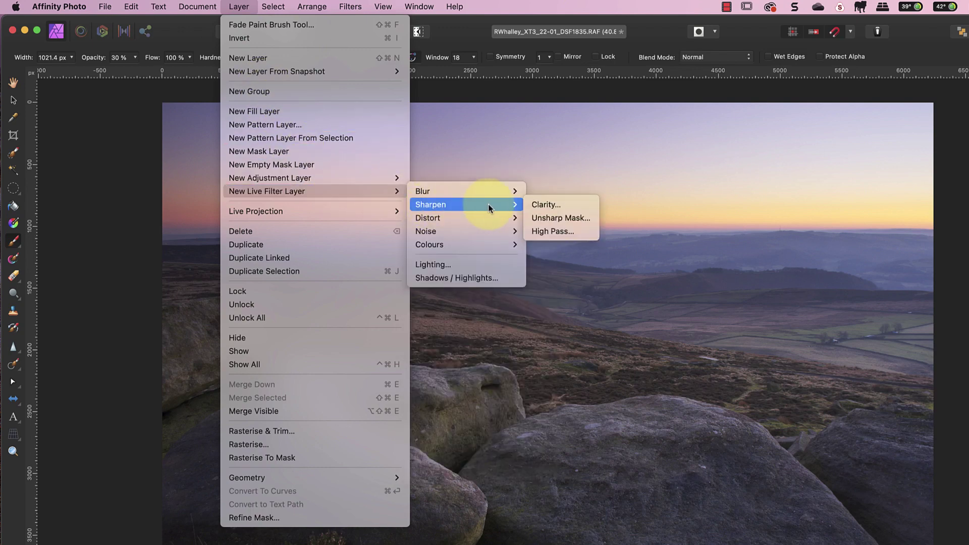
click(558, 204)
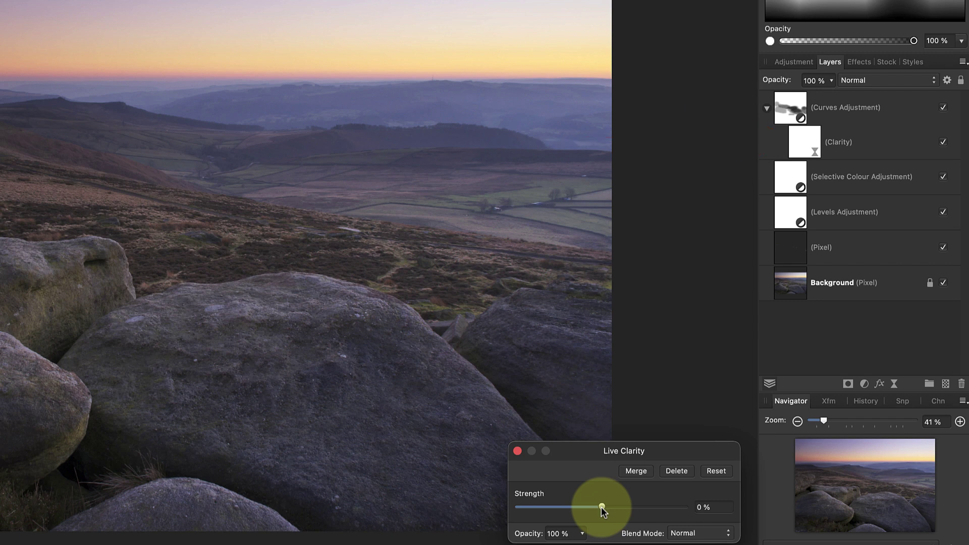
mouse_move(602, 507)
mouse_down()
mouse_move(672, 510)
mouse_move(524, 508)
mouse_move(637, 511)
mouse_up()
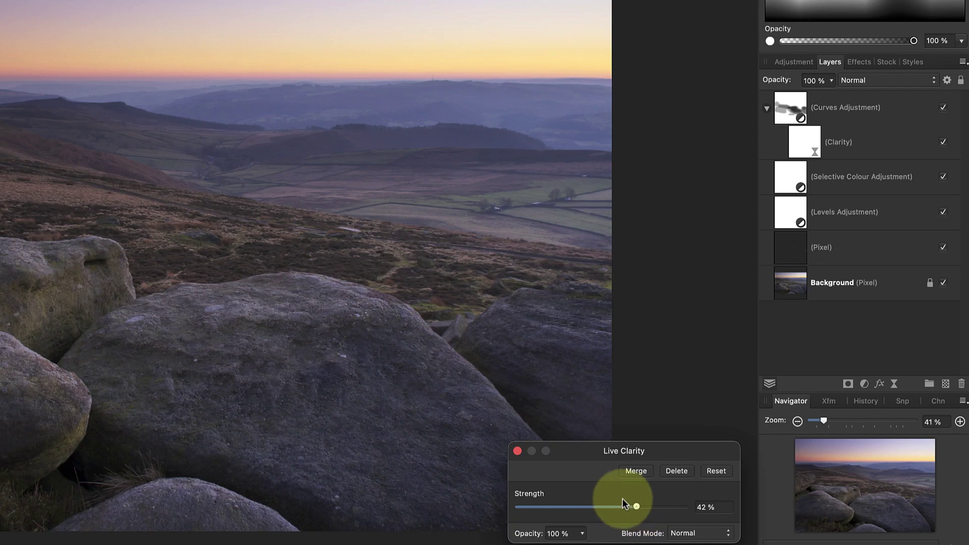
Move the Clarity layer to the top of the stack, above Curves, and compare.
click(810, 140)
drag(810, 140, 805, 276)
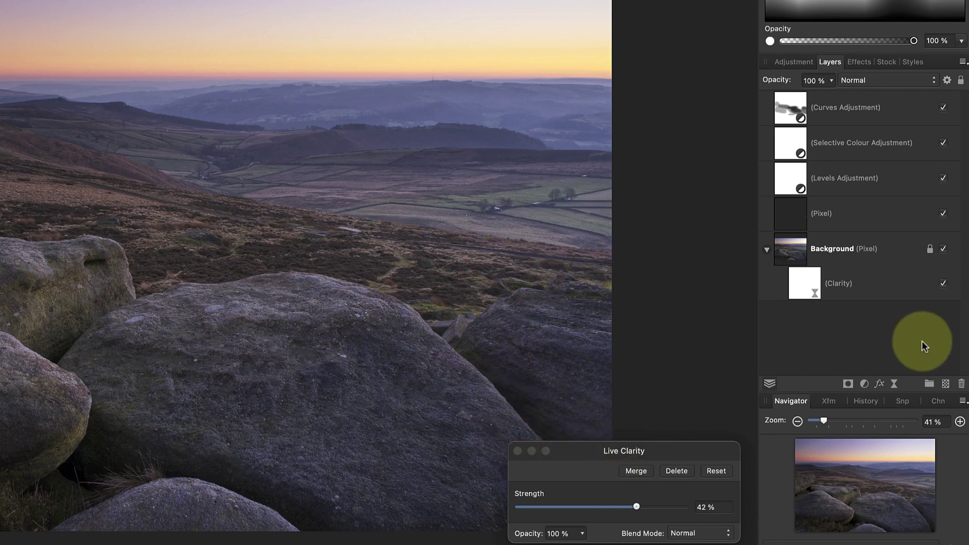
click(943, 283)
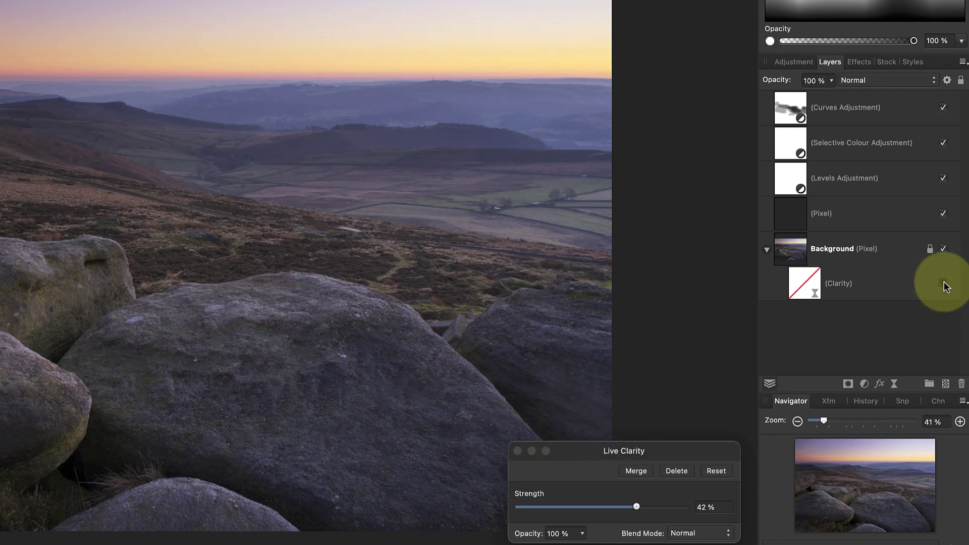
click(944, 284)
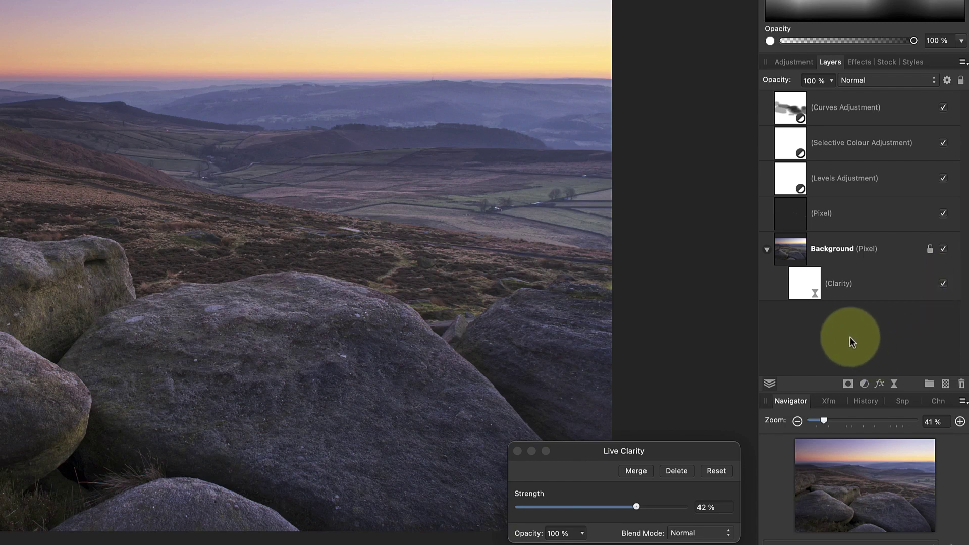
drag(806, 289, 827, 148)
drag(809, 96, 809, 96)
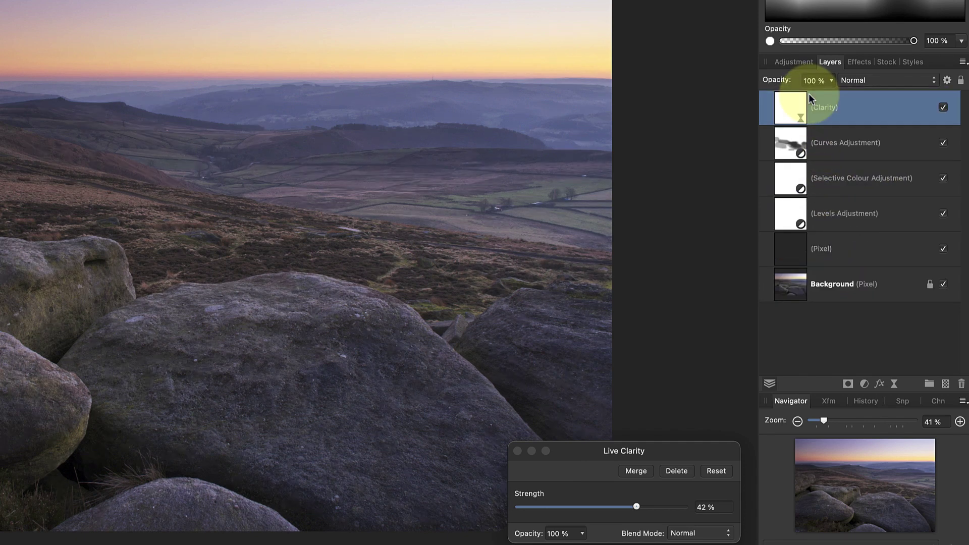
click(943, 107)
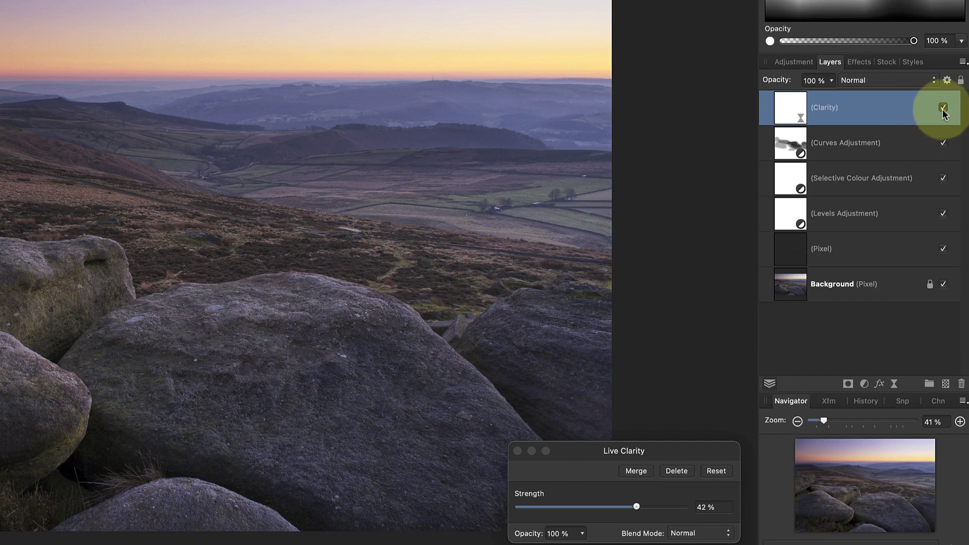
click(944, 107)
click(517, 450)
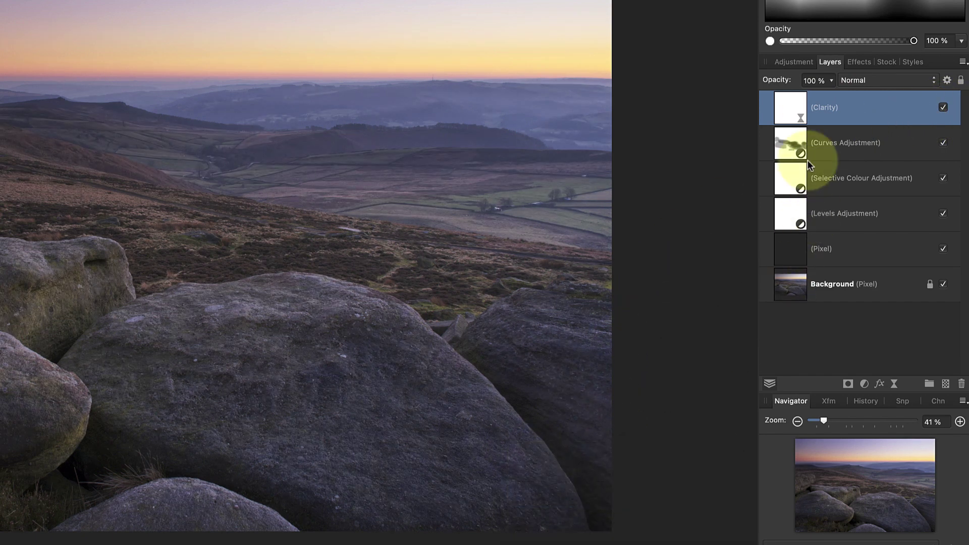
Raise the Clarity Strength to 100 % and invert the layer to hide its effect.
double_click(794, 112)
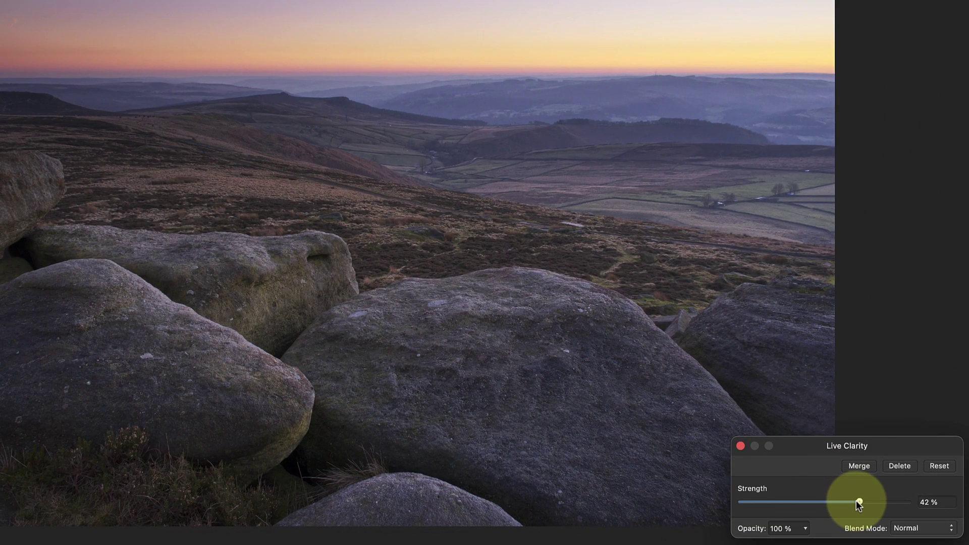
drag(857, 500, 921, 502)
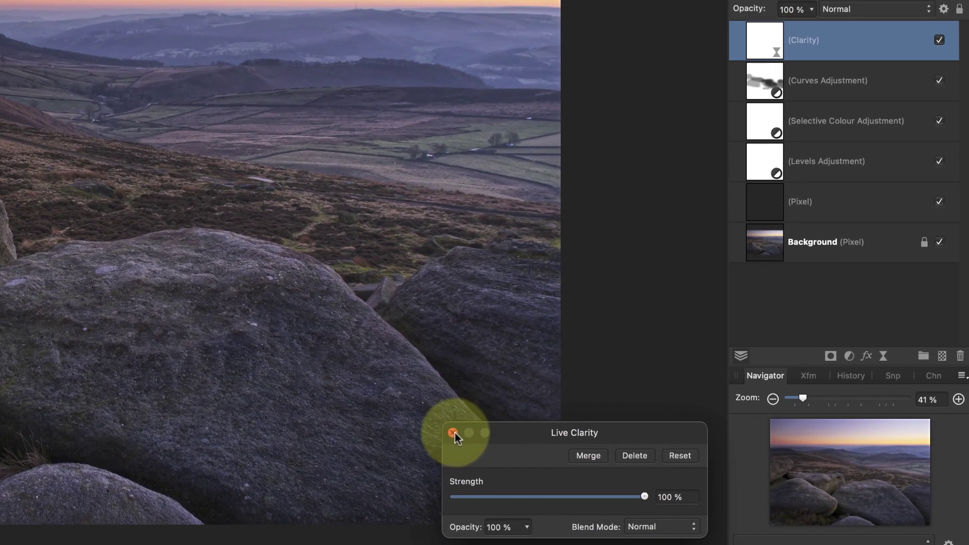
click(453, 432)
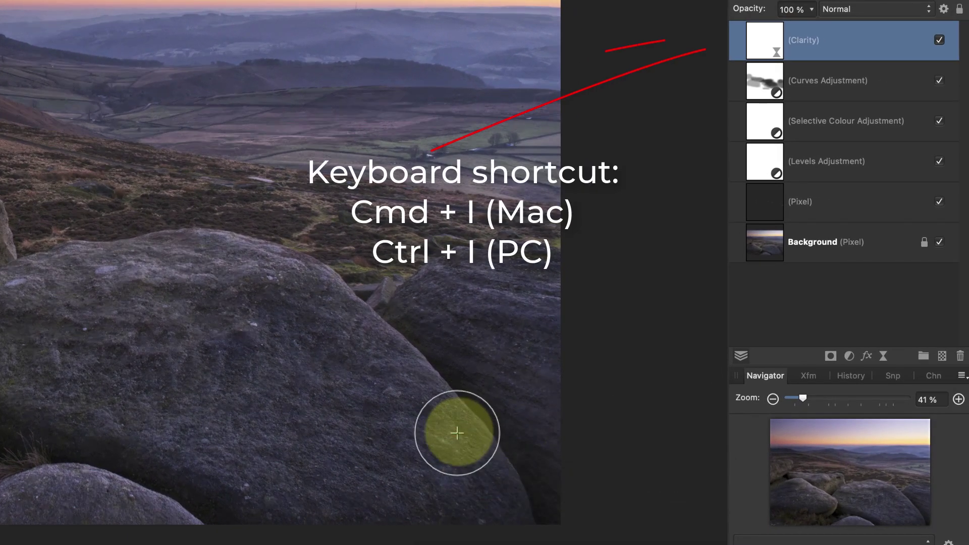
key(super+i)
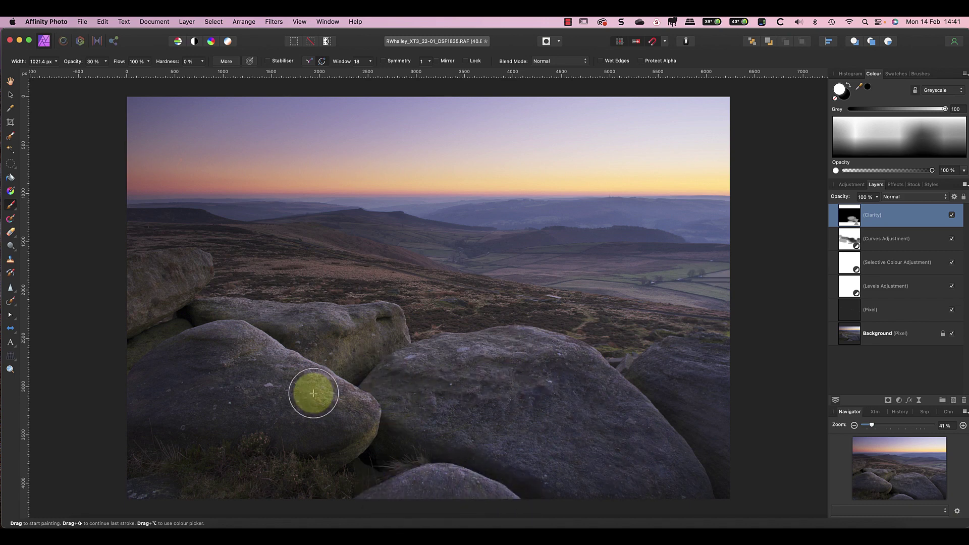
Paint clarity back onto the boulders, then set layer opacity to 75 % and Strength to 86 %.
drag(266, 375, 223, 368)
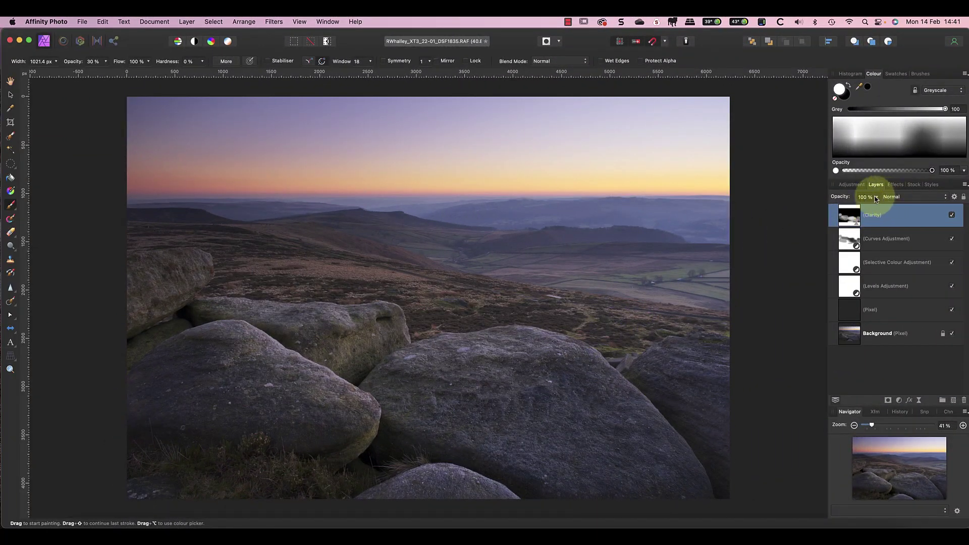
click(816, 206)
drag(879, 207, 852, 218)
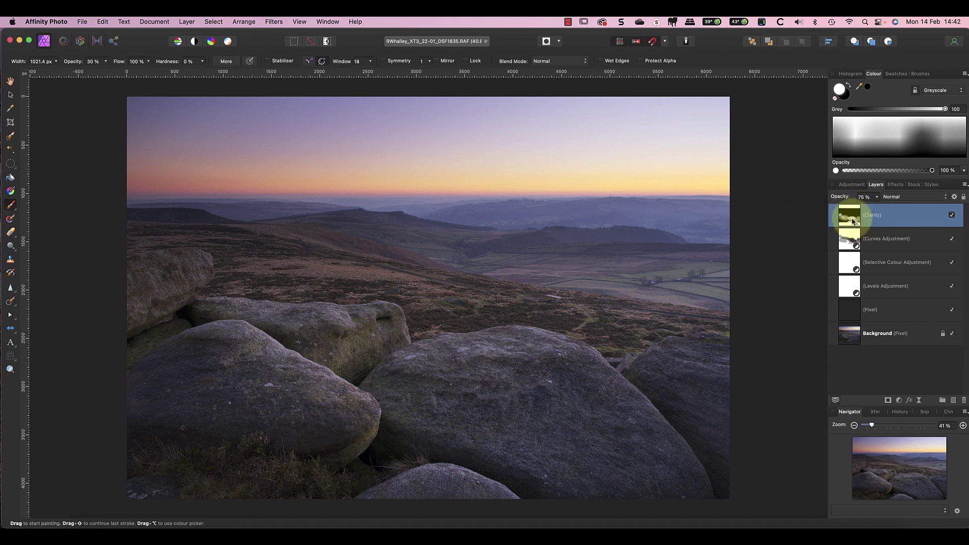
double_click(850, 216)
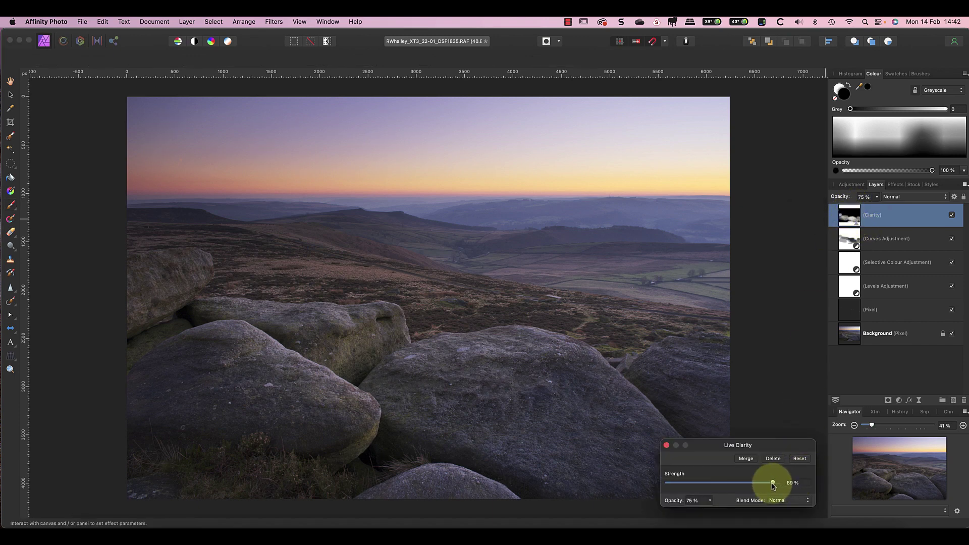
drag(757, 487, 774, 487)
Close the Clarity settings and return to the Paint Brush.
click(666, 445)
key(b)
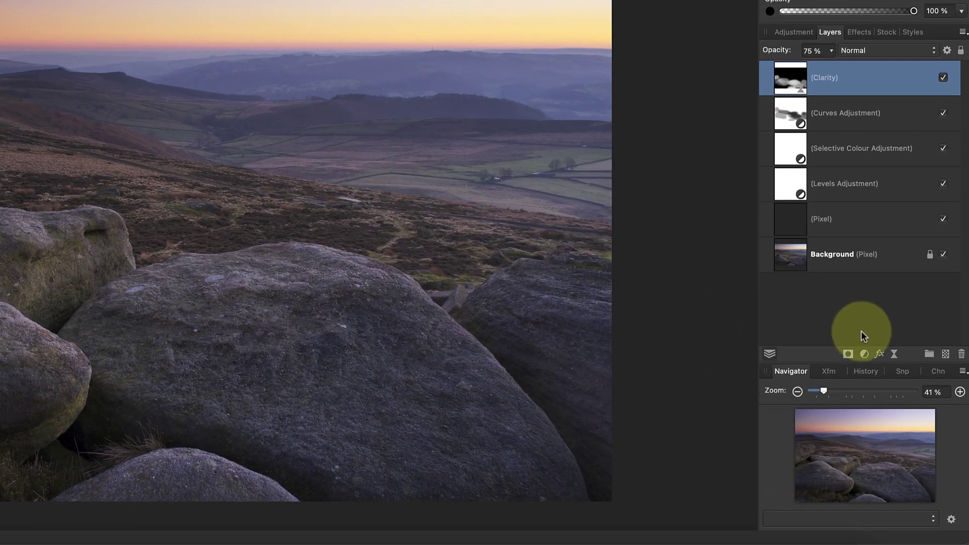
Add a LUT adjustment layer from the Layers panel's adjustments list.
click(864, 355)
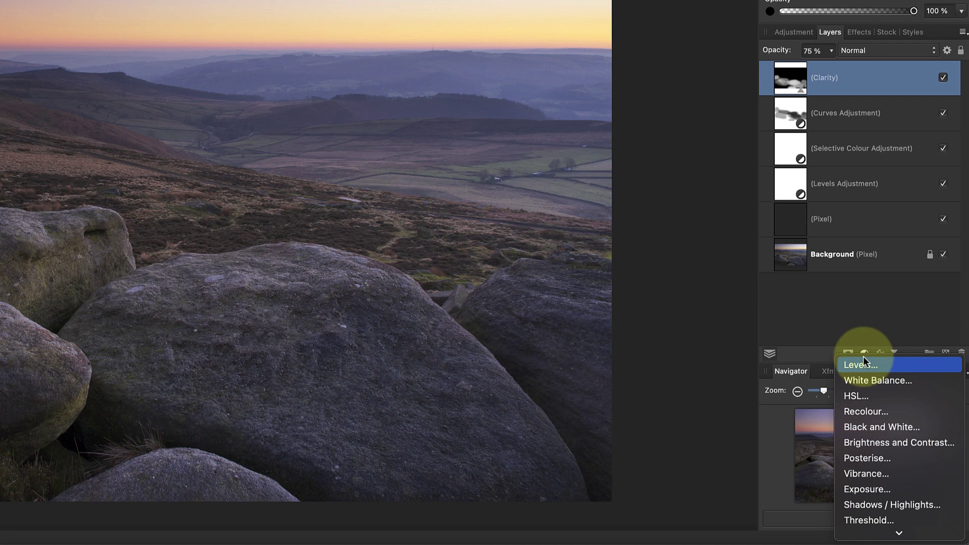
scroll(865, 399, down, 3)
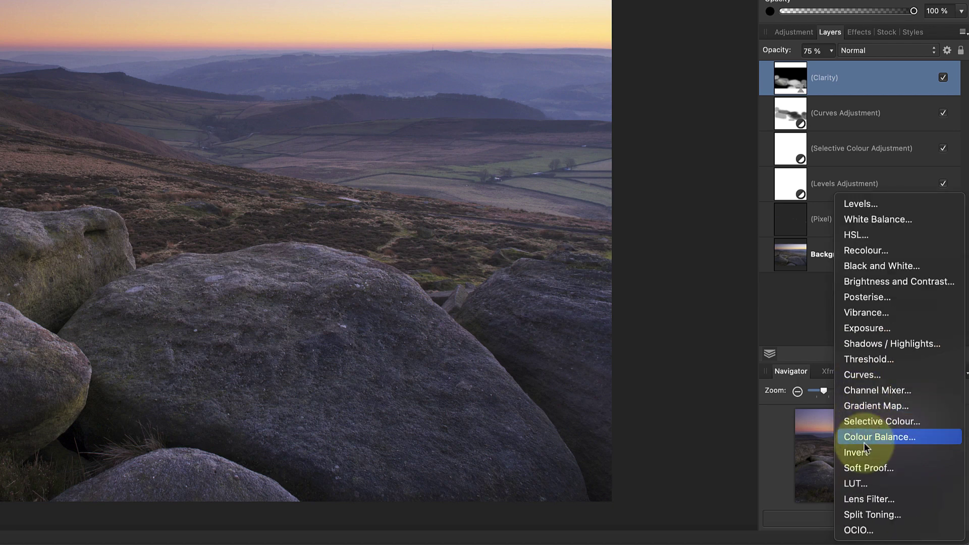
click(864, 482)
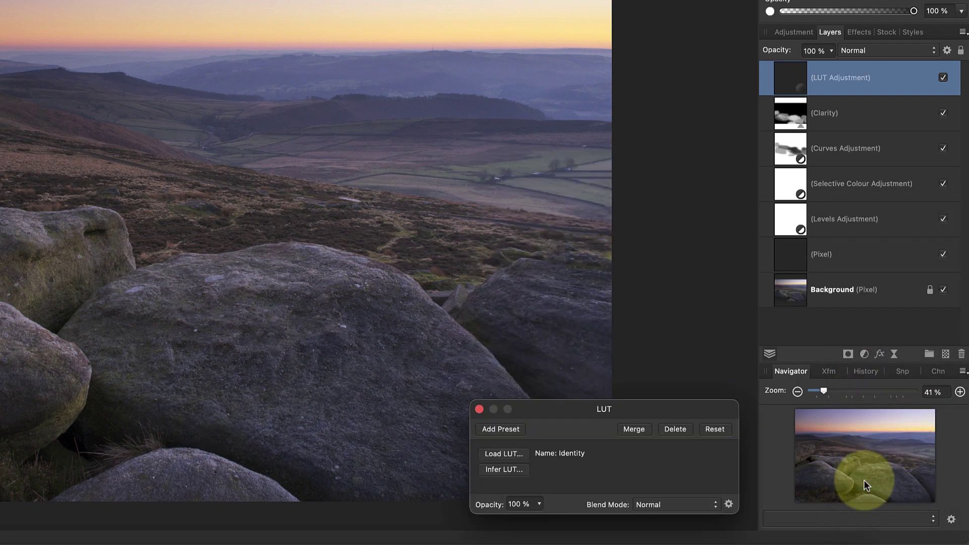
Preview the built-in colour-blindness LUT presets such as Deuteranope and Protanope.
click(791, 295)
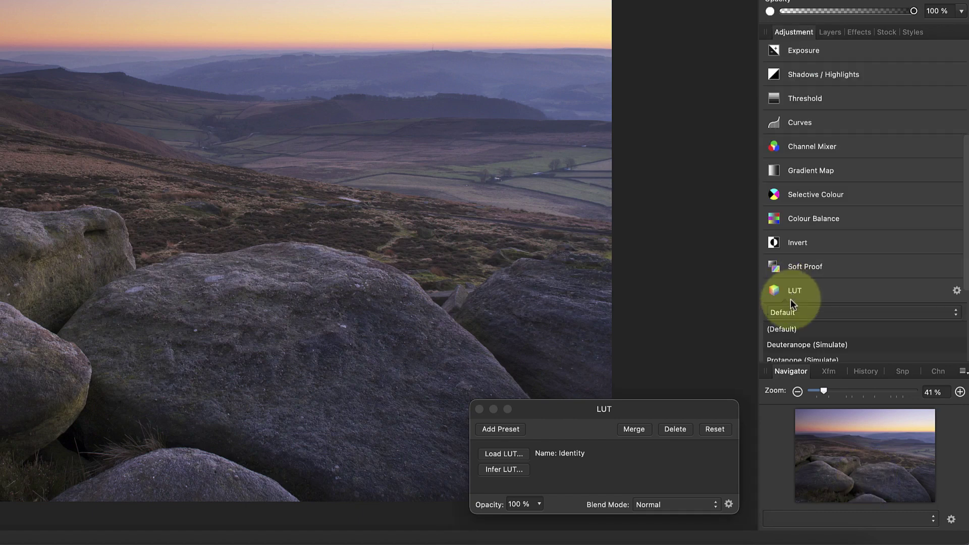
scroll(801, 308, down, 5)
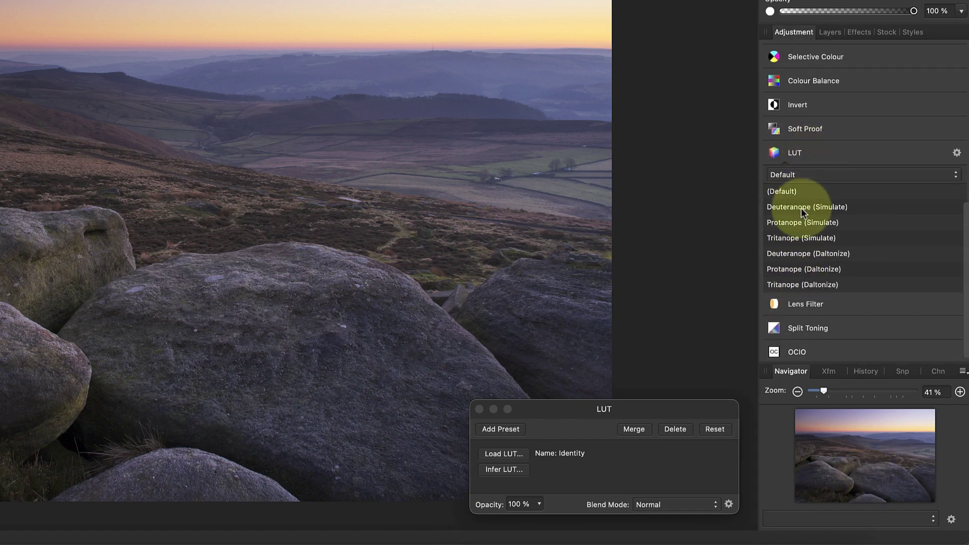
click(801, 208)
click(801, 222)
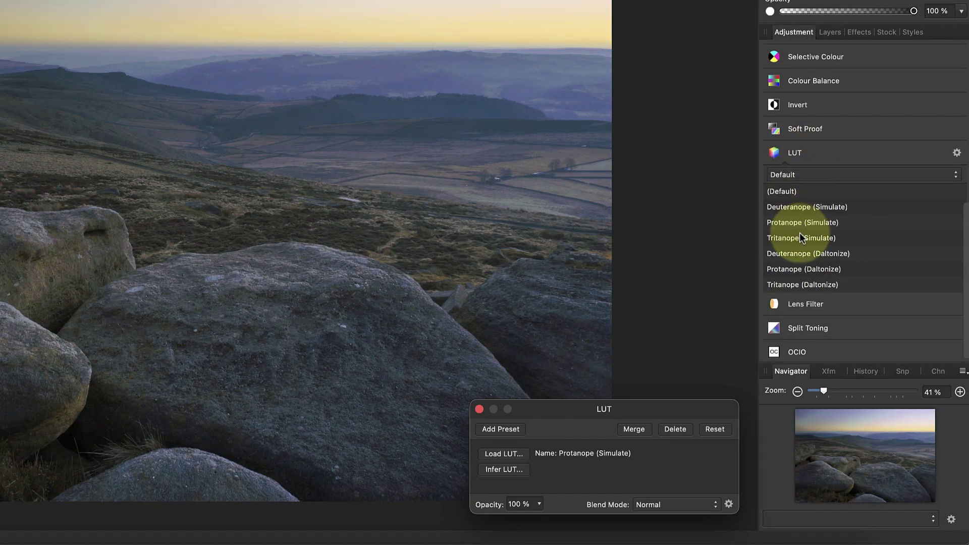
click(800, 238)
click(801, 254)
click(801, 269)
click(801, 285)
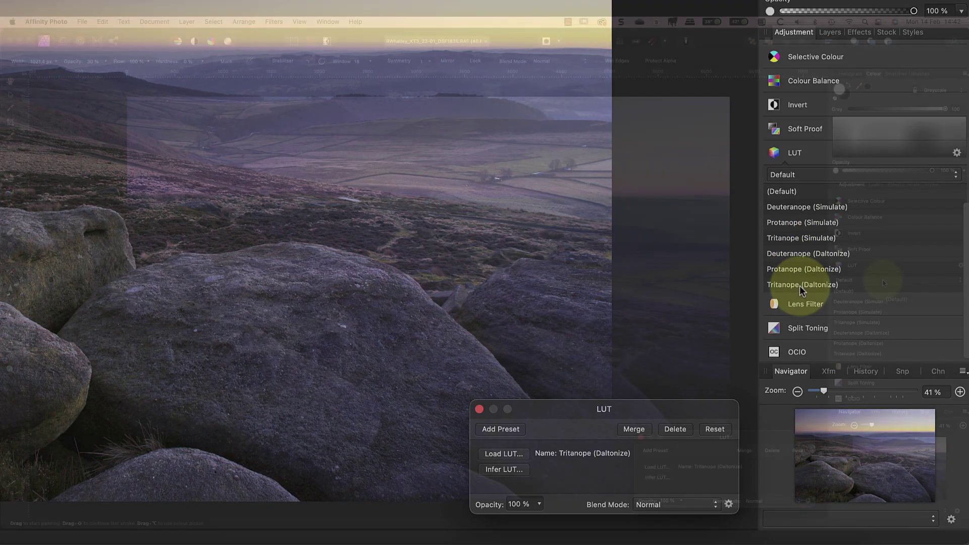
Apply the Ellie LUT from the Ivan Weiss - Bonus 9 LUT Pack.
click(884, 282)
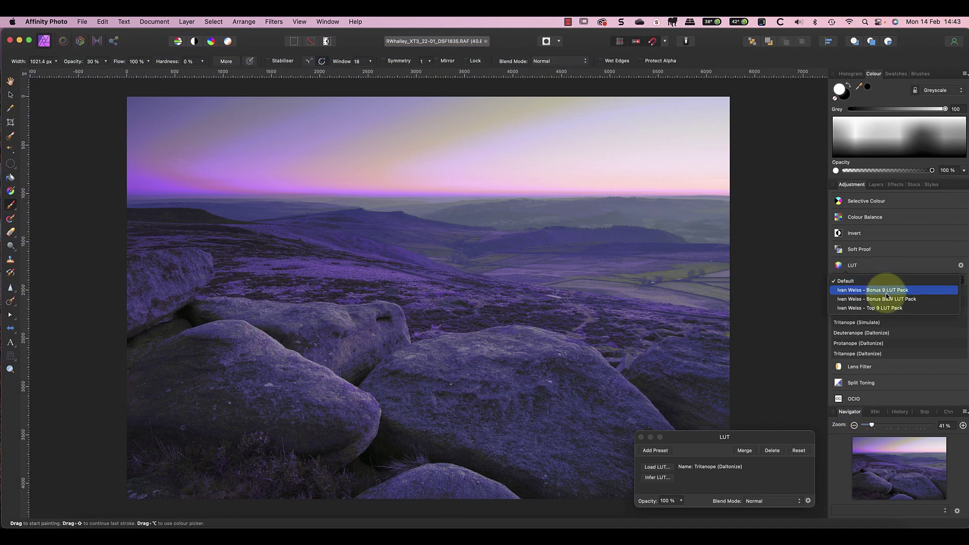
click(886, 291)
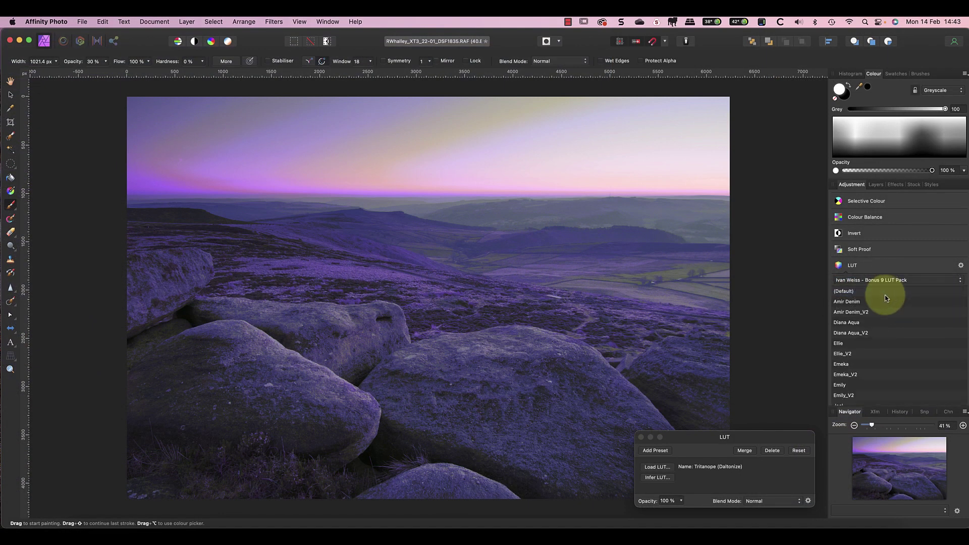
click(843, 344)
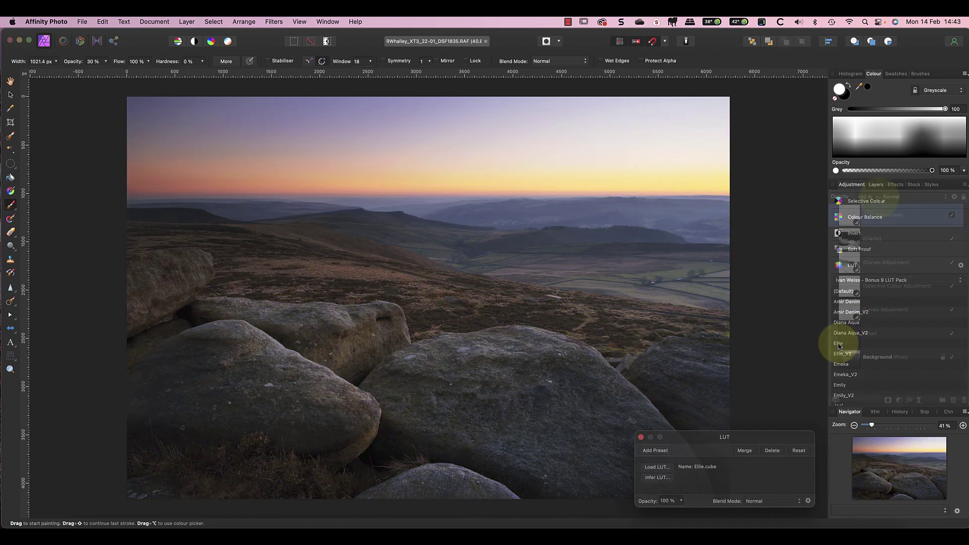
click(875, 197)
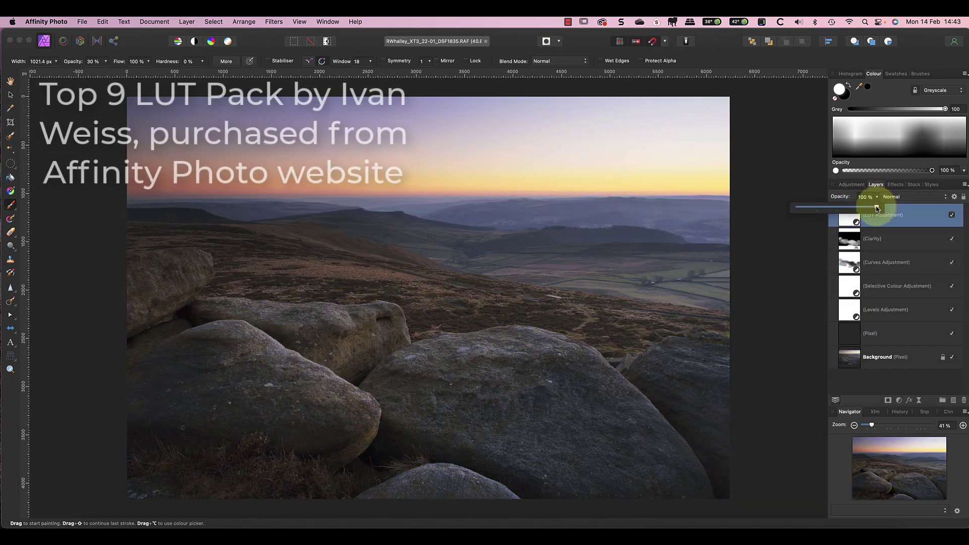
Lower the LUT layer to 52 % opacity and paint its mask out in black along the horizon.
drag(877, 208, 836, 209)
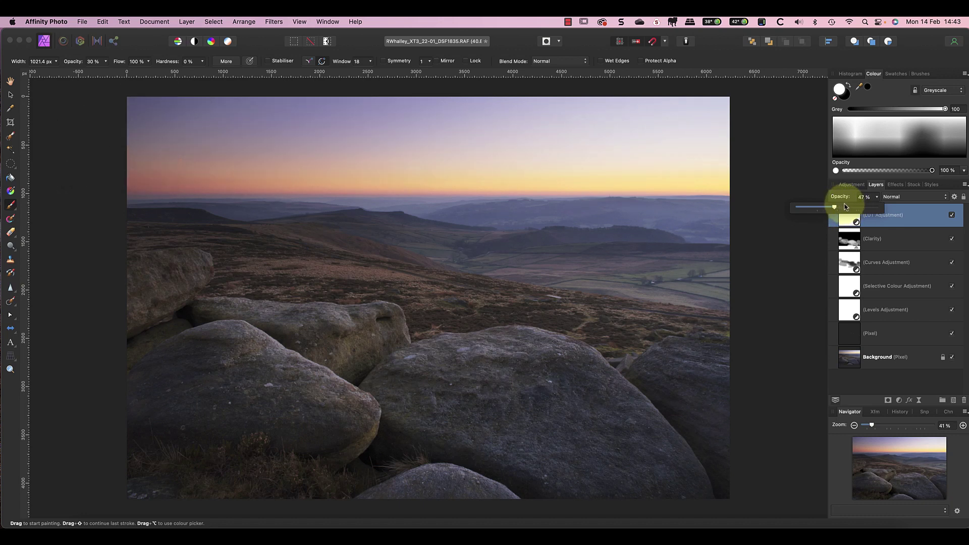
click(952, 216)
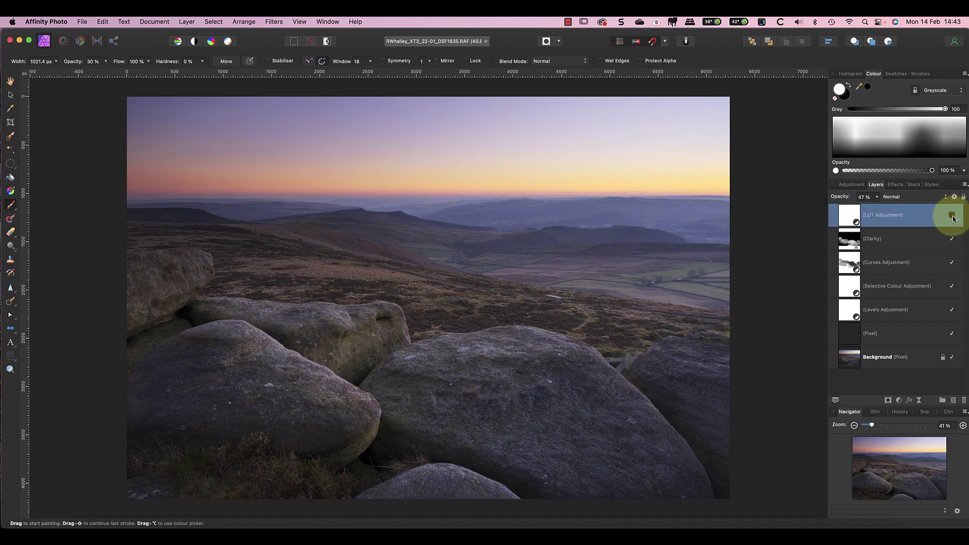
click(952, 216)
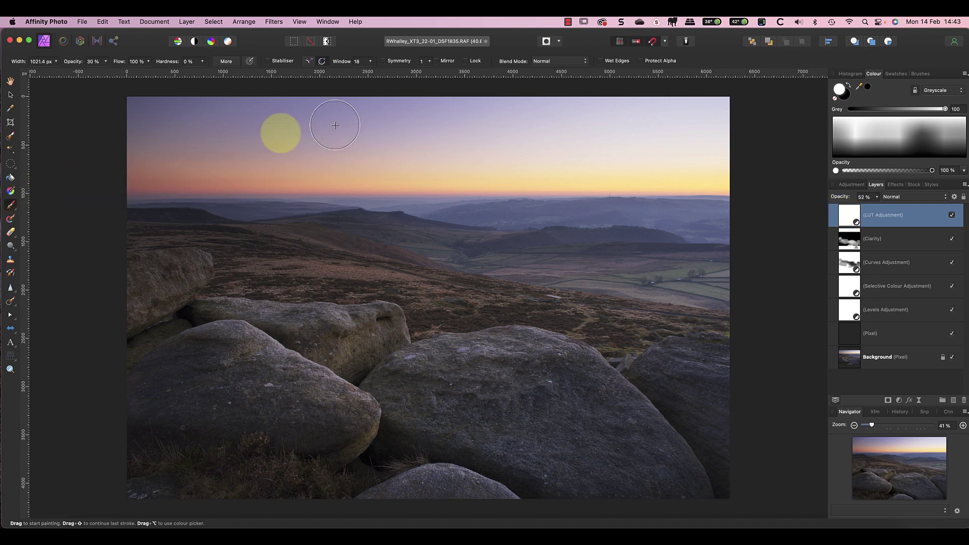
click(850, 86)
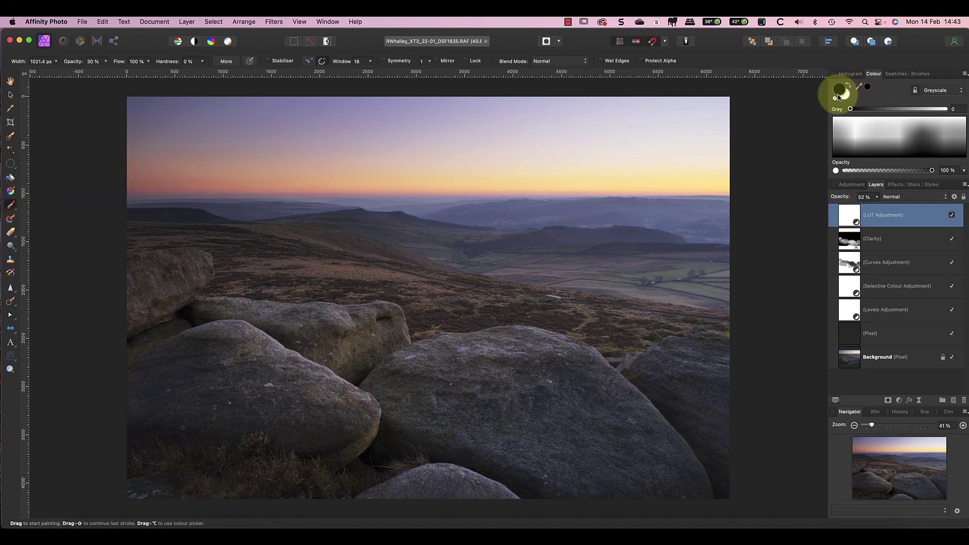
mouse_move(618, 208)
mouse_down()
mouse_move(519, 210)
mouse_move(726, 212)
mouse_move(119, 193)
mouse_move(664, 227)
mouse_move(391, 205)
mouse_move(774, 212)
mouse_move(576, 214)
mouse_up()
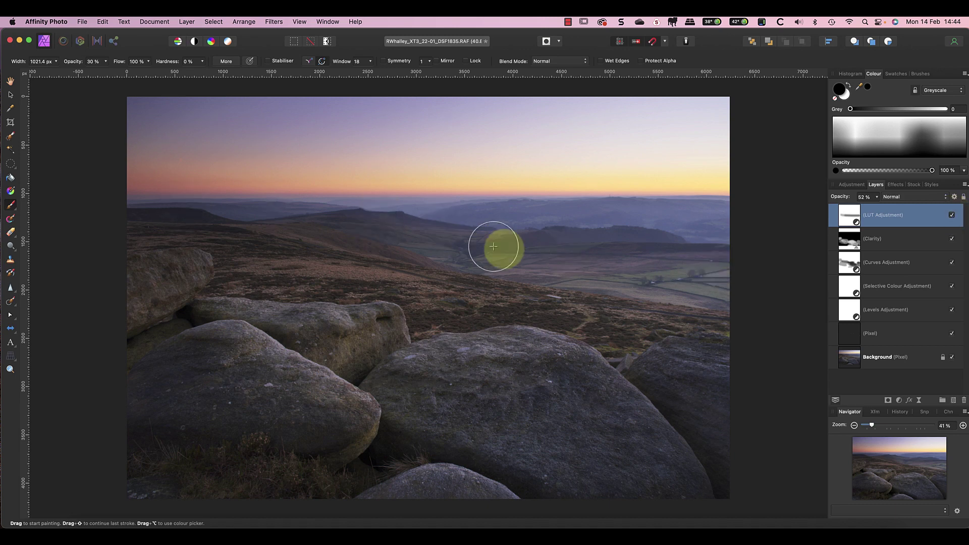
Compare the LUT grade on and off, then set the Elliptical Marquee feather to 1000 px.
click(953, 216)
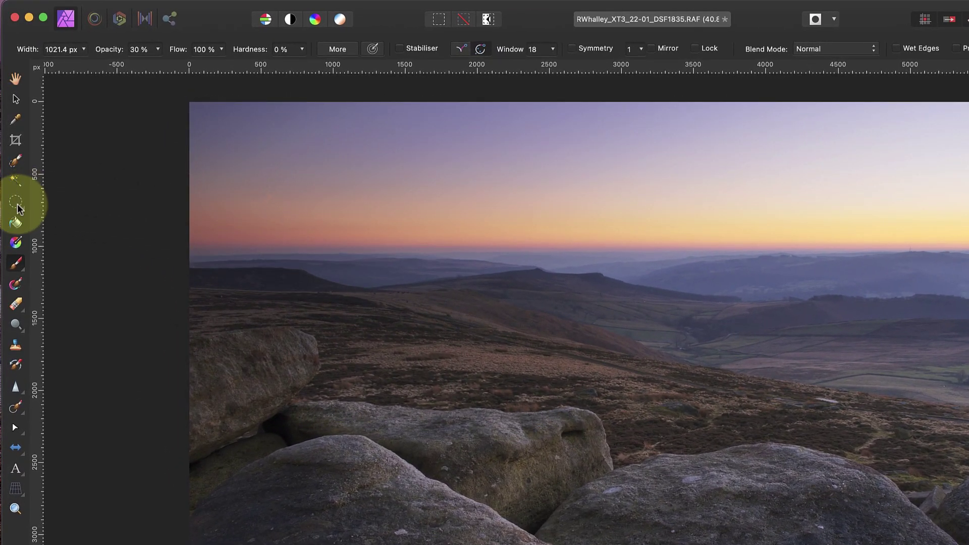
click(17, 205)
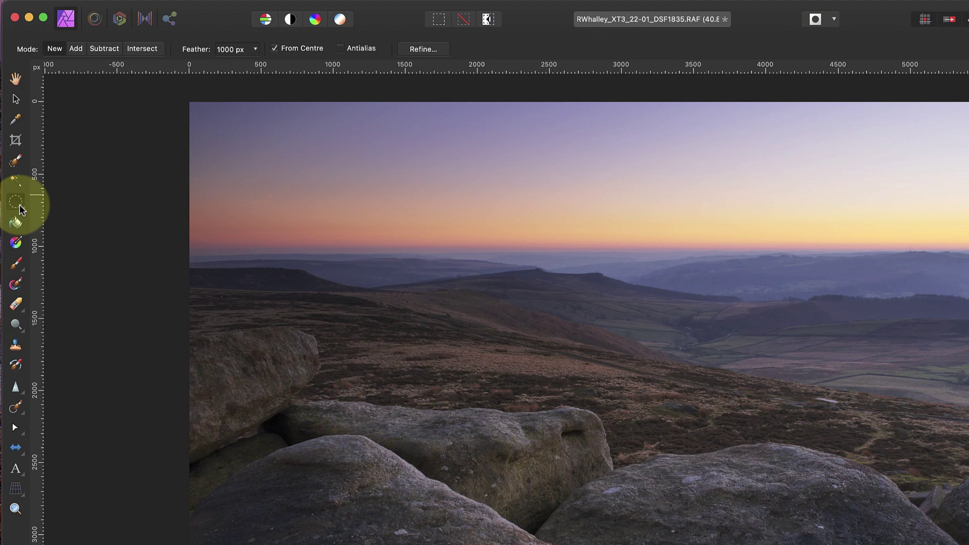
click(235, 49)
text(1000)
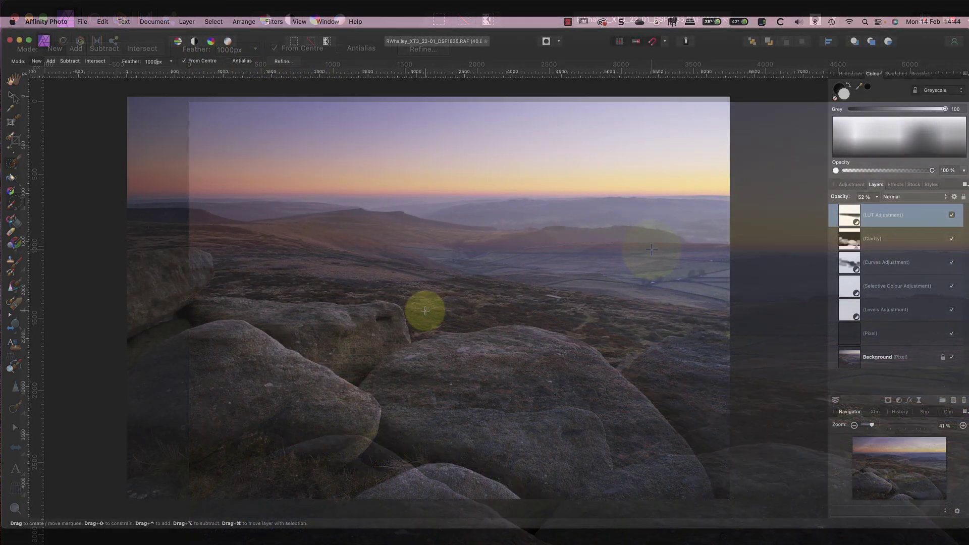
Draw a large ellipse from the photo's centre covering the boulders and moorland.
drag(632, 419, 698, 419)
drag(469, 311, 700, 471)
click(899, 400)
Add a Curves adjustment masked to the ellipse, then deselect the elliptical selection.
scroll(897, 459, down, 3)
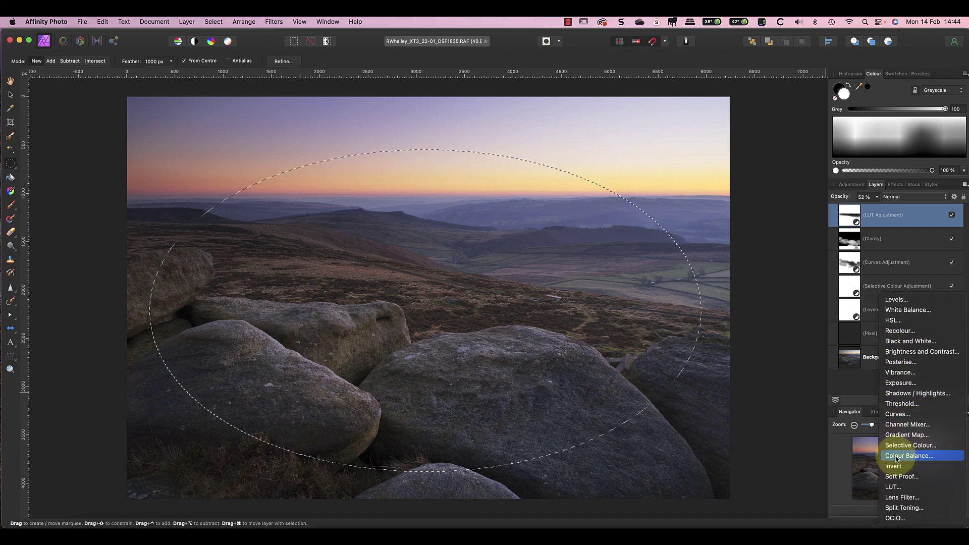
click(903, 414)
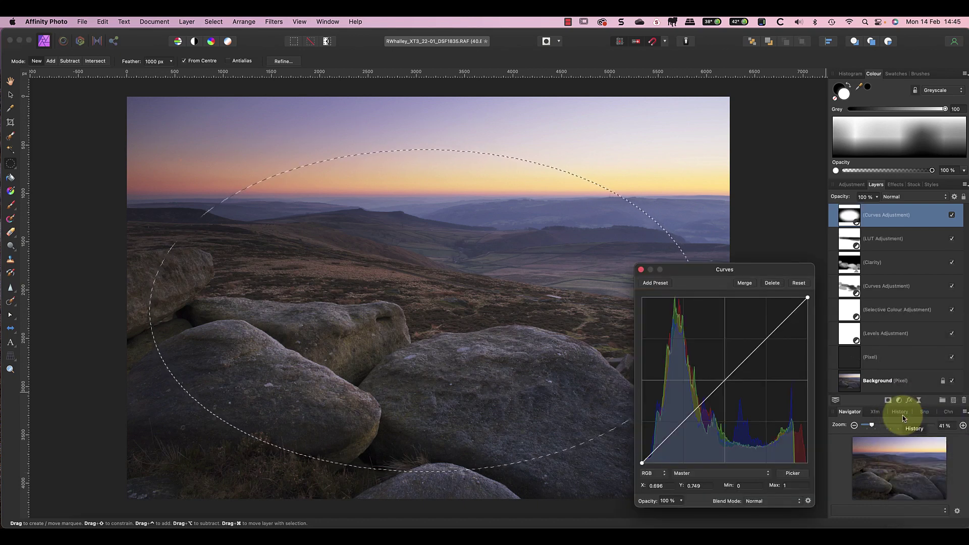
click(214, 21)
click(216, 46)
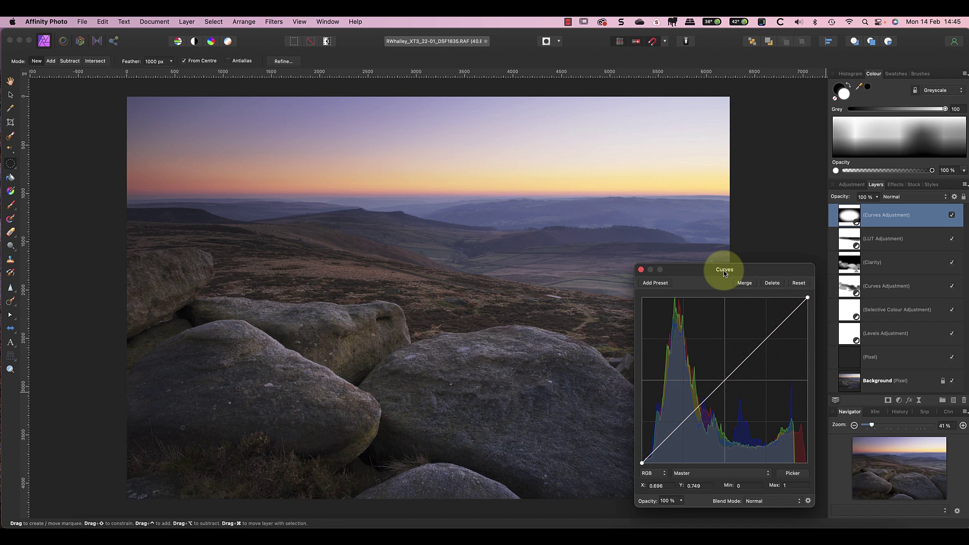
Set the Curves layer to Multiply, invert its mask, and lower opacity to 39%.
click(898, 197)
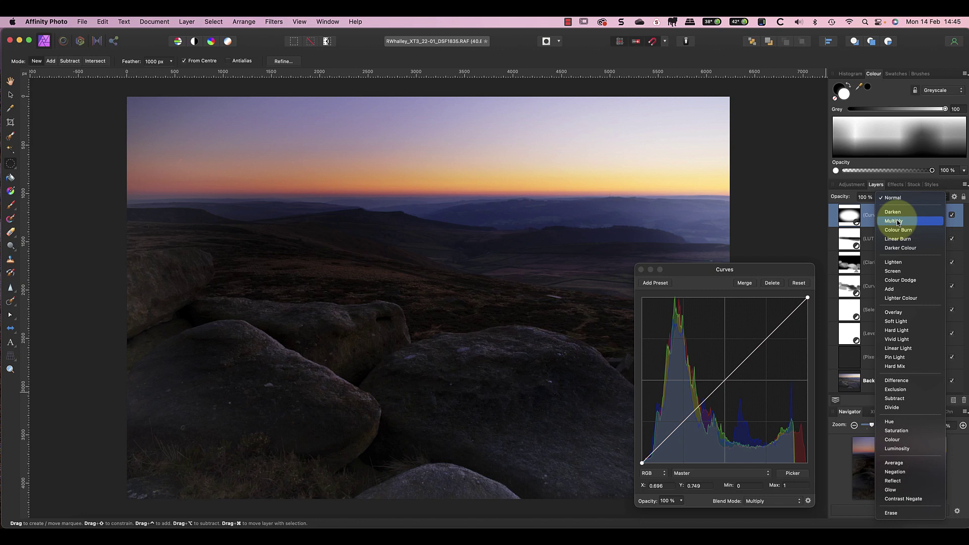
click(897, 221)
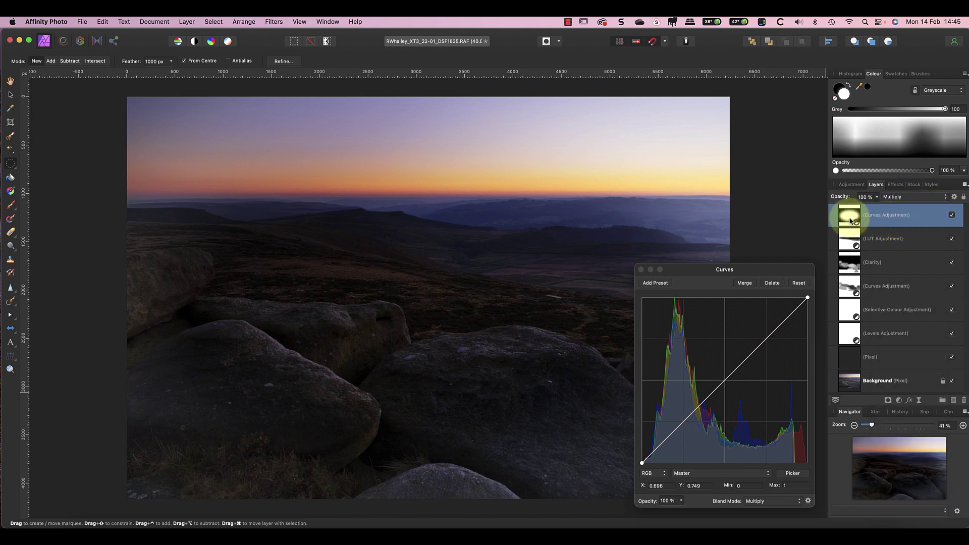
key(super+i)
click(876, 197)
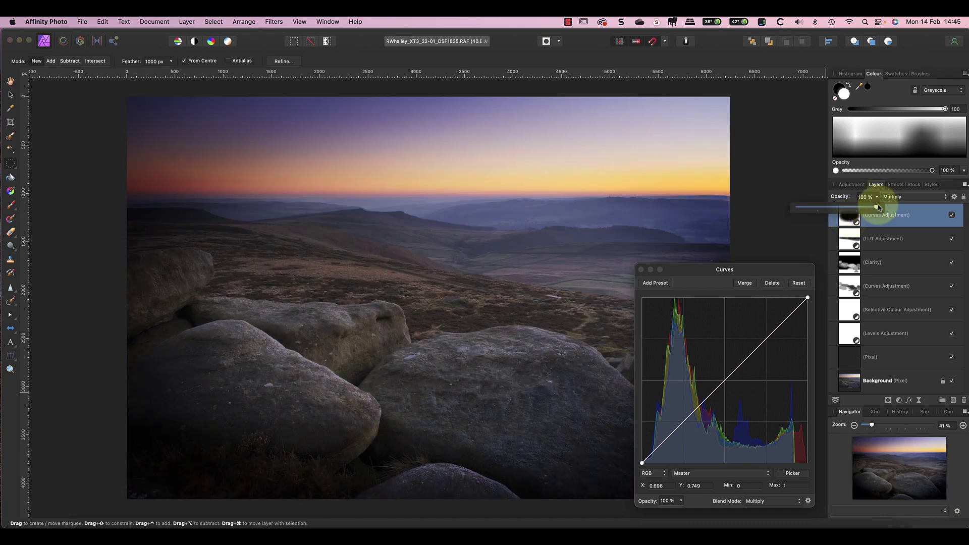
drag(878, 207, 828, 207)
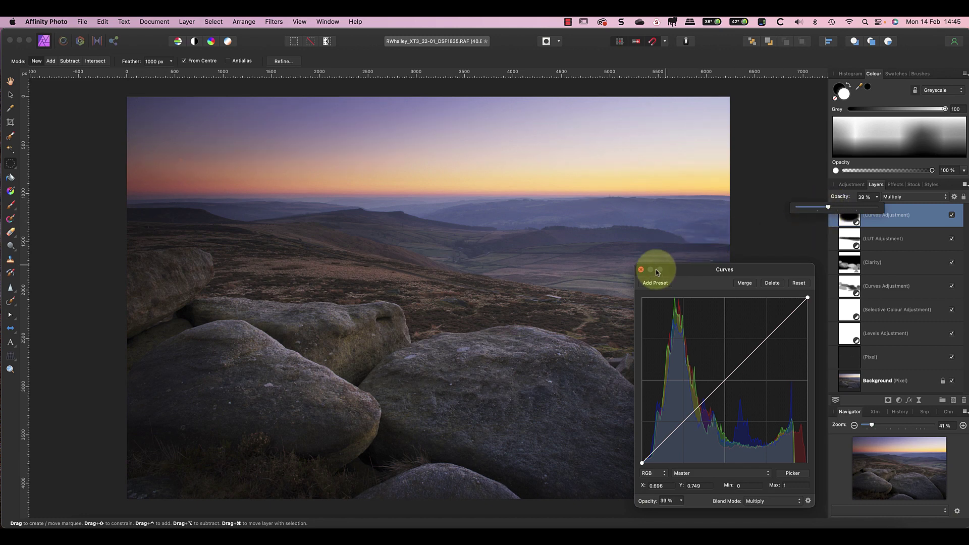
click(640, 270)
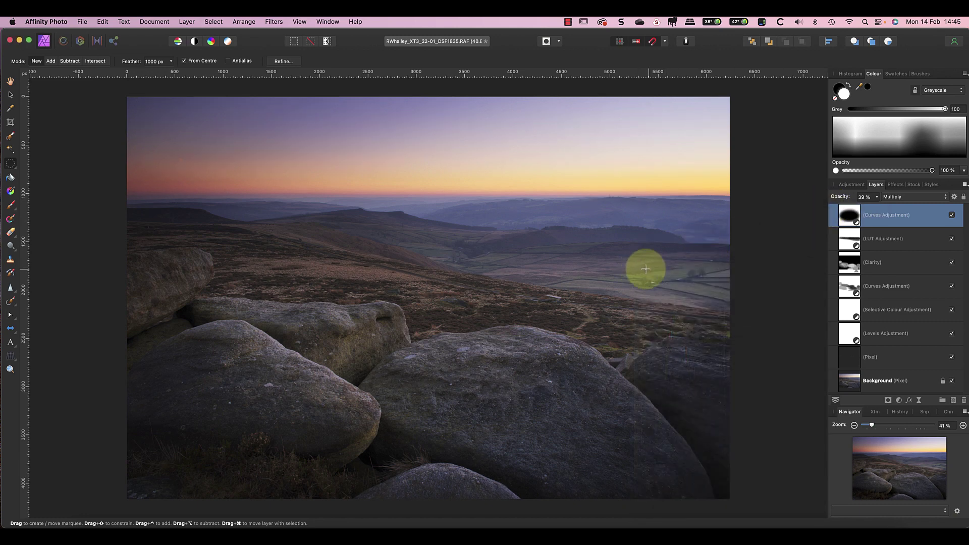
Compare the vignette, then set Source Layer blend ranges: left node to bottom, right node to 51%.
click(952, 215)
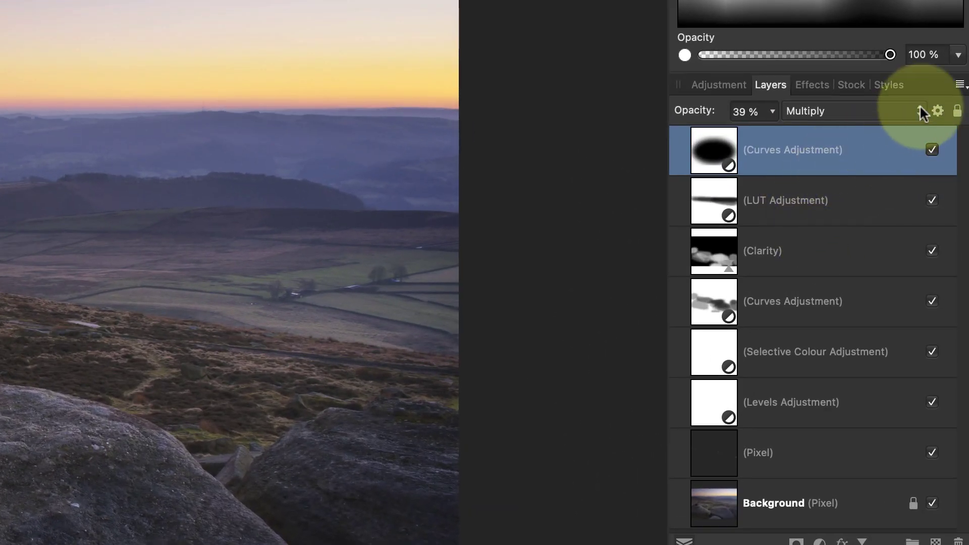
click(937, 111)
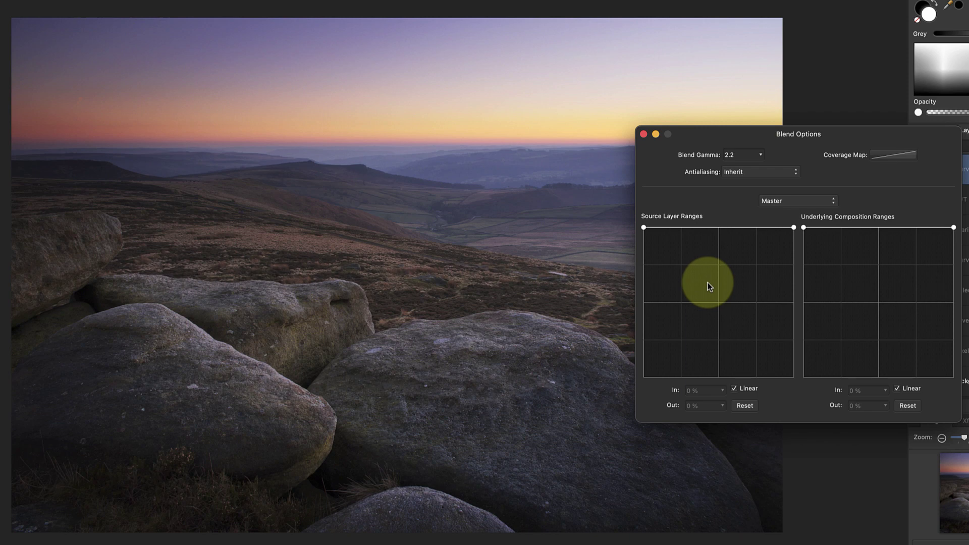
drag(646, 229, 599, 423)
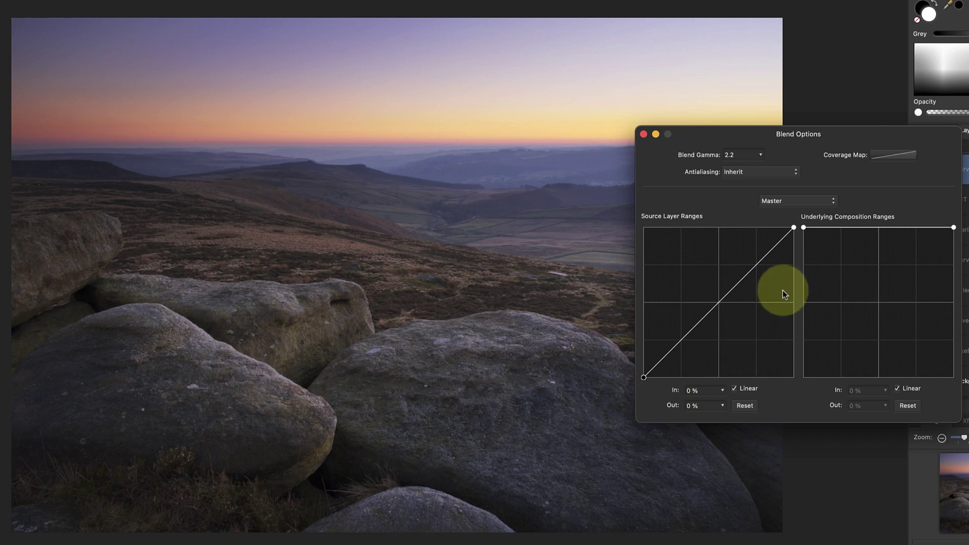
drag(795, 226, 718, 228)
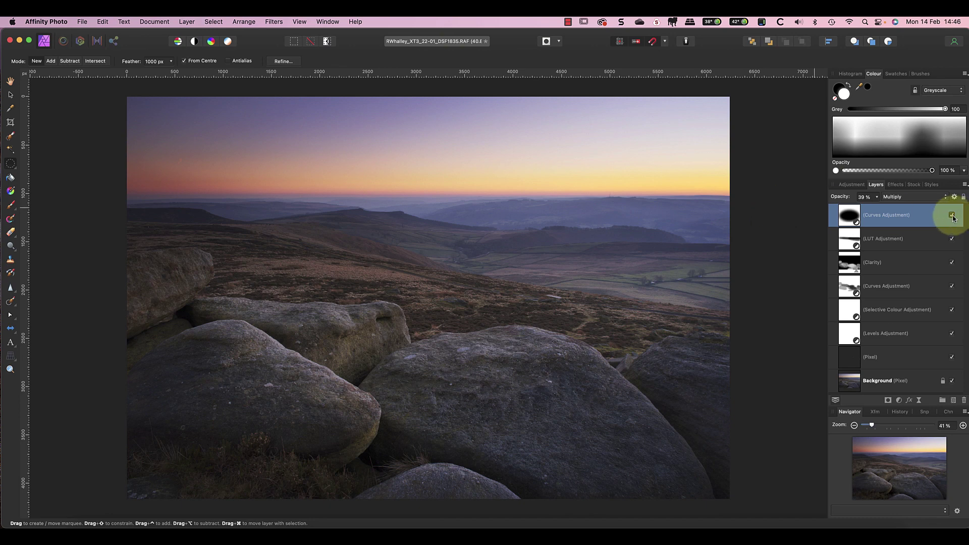
click(952, 215)
click(952, 215)
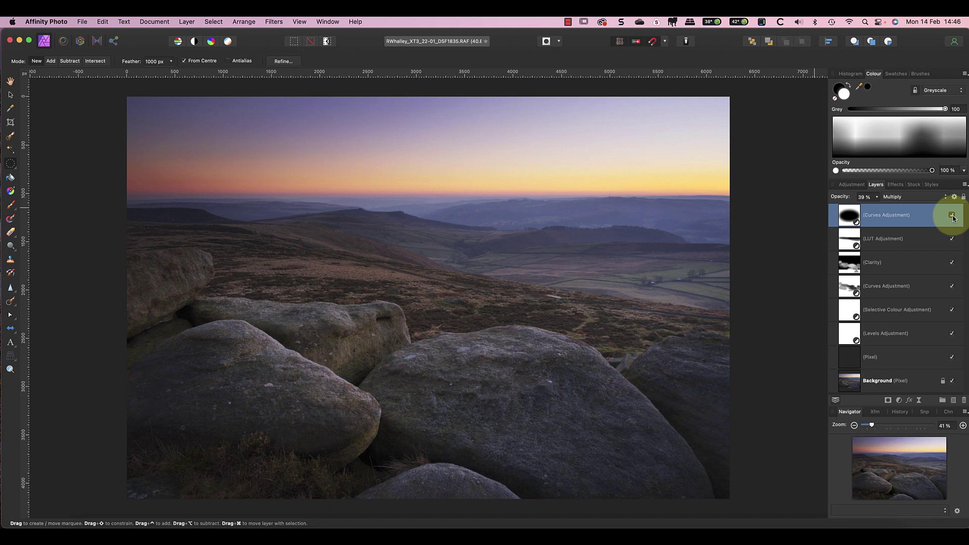